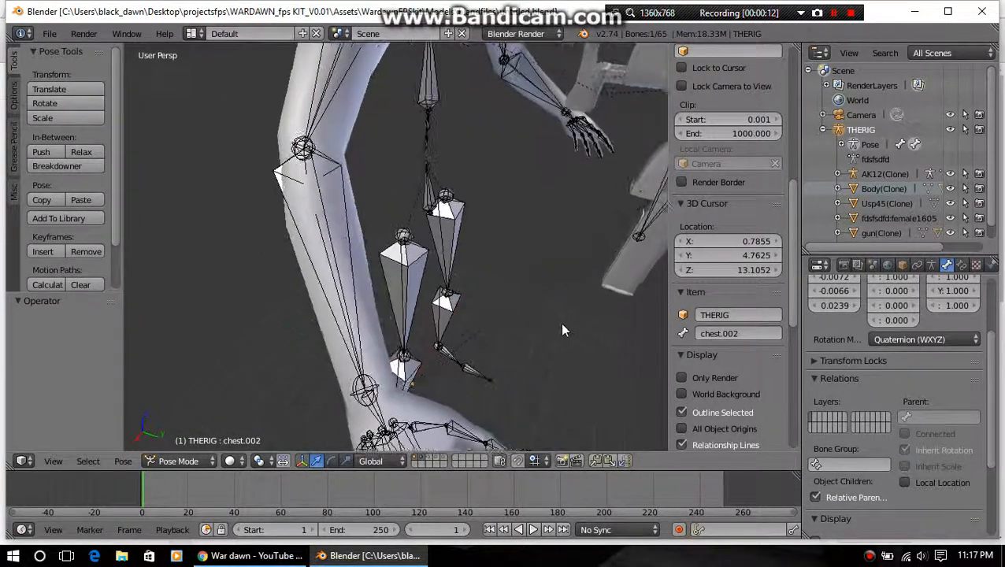
Examine the rig's arm bones and the gun model, and view the bone constraints of chest.002
scroll(470, 226, down, 4)
scroll(457, 274, up, 5)
shift+middle_drag(463, 309, 498, 184)
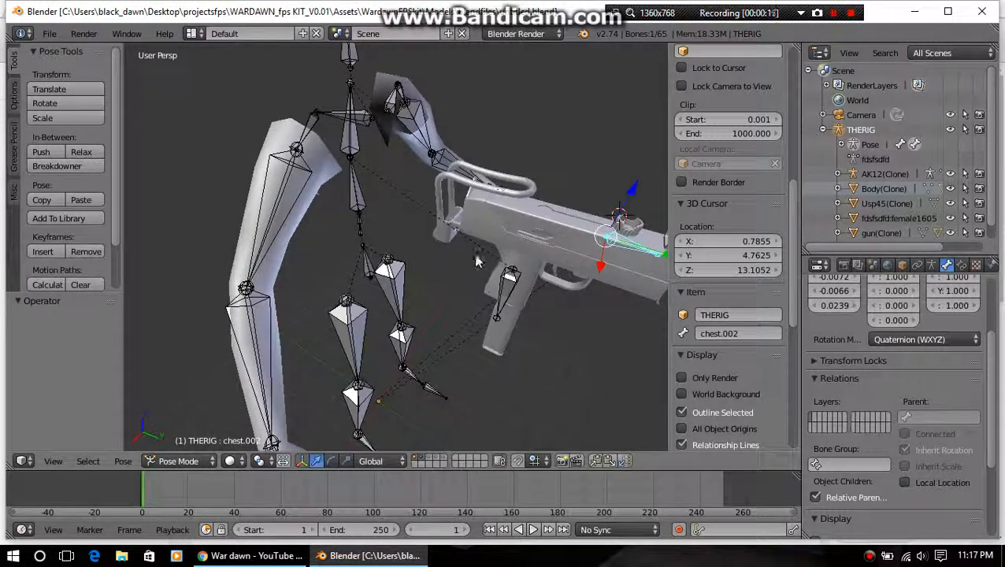
shift+middle_drag(478, 314, 475, 229)
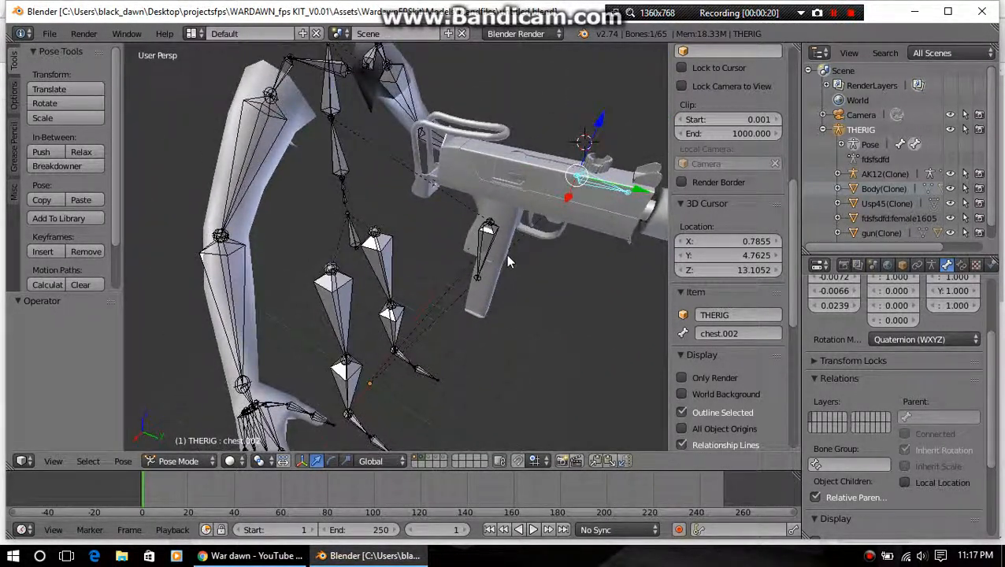
middle_drag(222, 311, 488, 358)
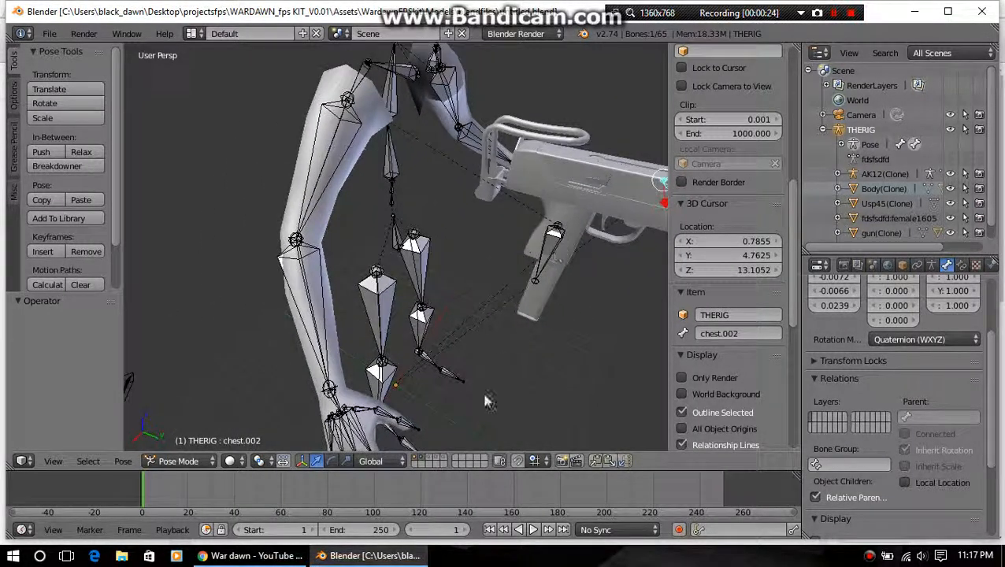
click(963, 266)
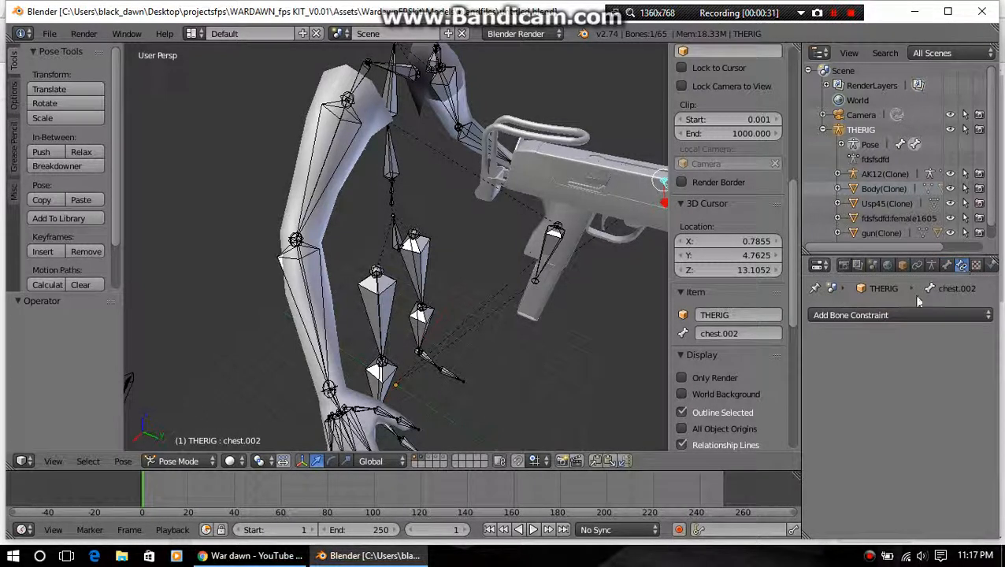
click(848, 322)
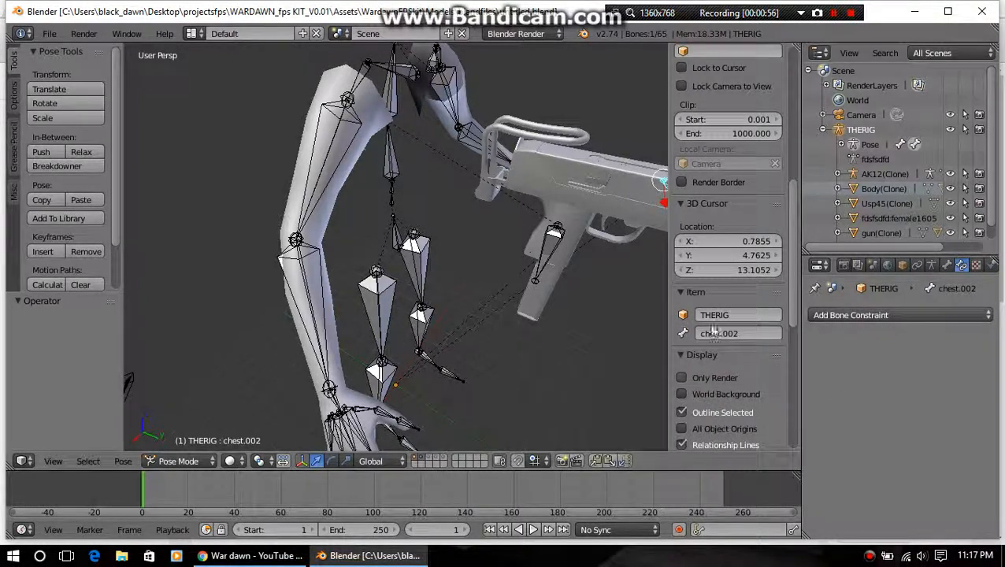
Rotate the right hand bone hand.R about 28.6° around the global X axis in Pose Mode
middle_drag(534, 314, 516, 241)
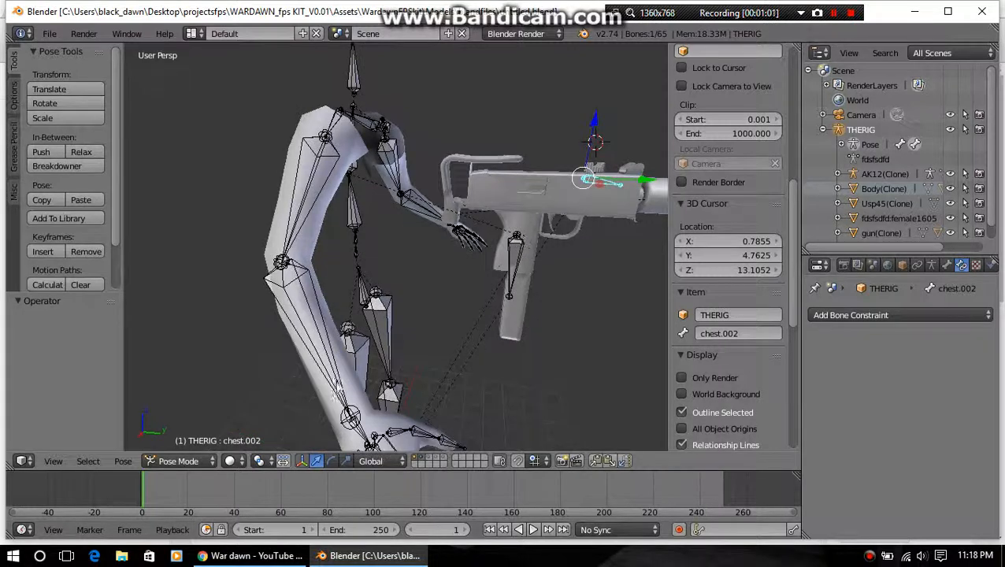
right_click(354, 433)
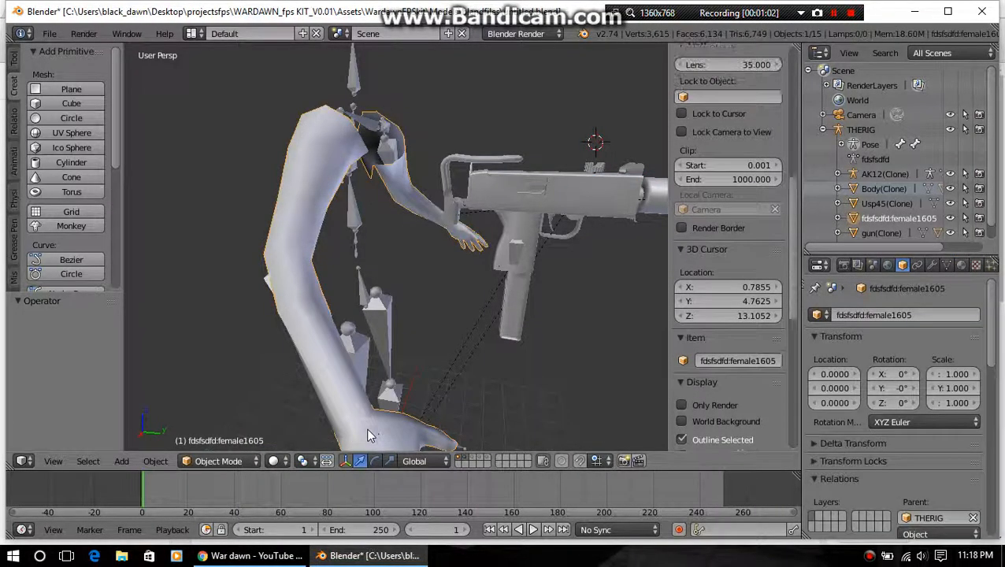
right_click(346, 212)
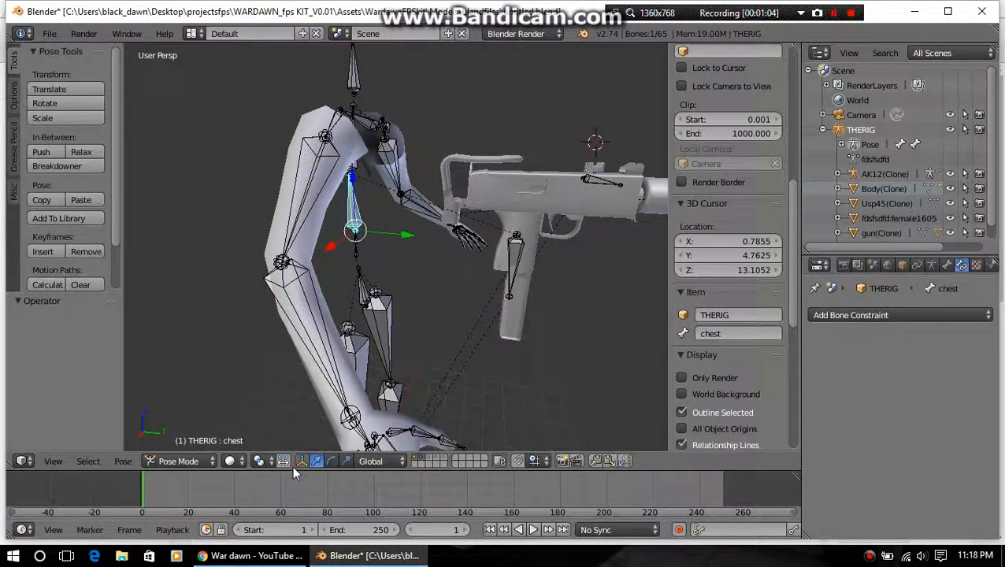
right_click(356, 429)
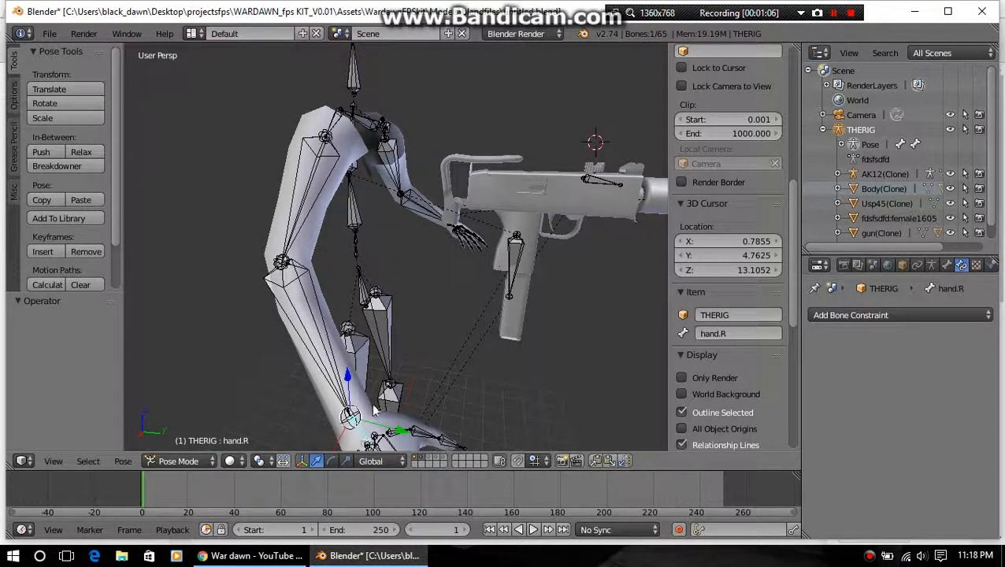
click(331, 461)
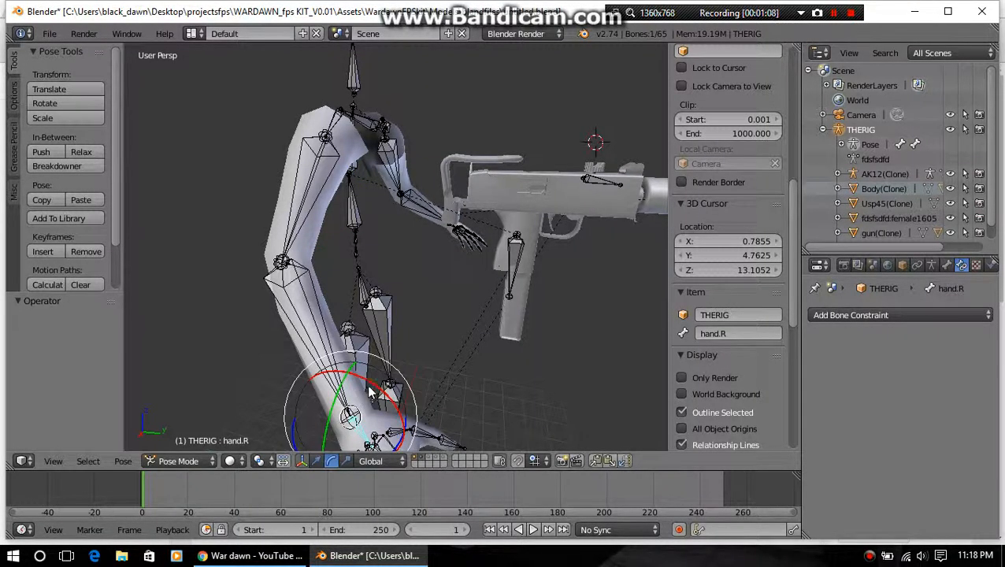
drag(369, 382, 360, 326)
Rotate hand.R back by about -21.2° around the global X axis
middle_drag(360, 326, 460, 389)
scroll(305, 354, up, 3)
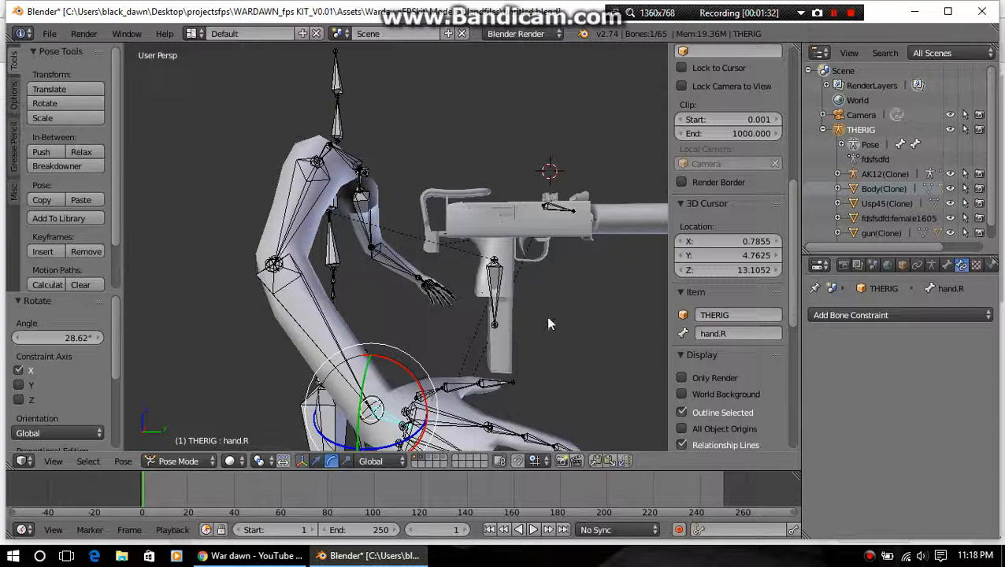
middle_drag(549, 320, 515, 370)
scroll(293, 343, up, 4)
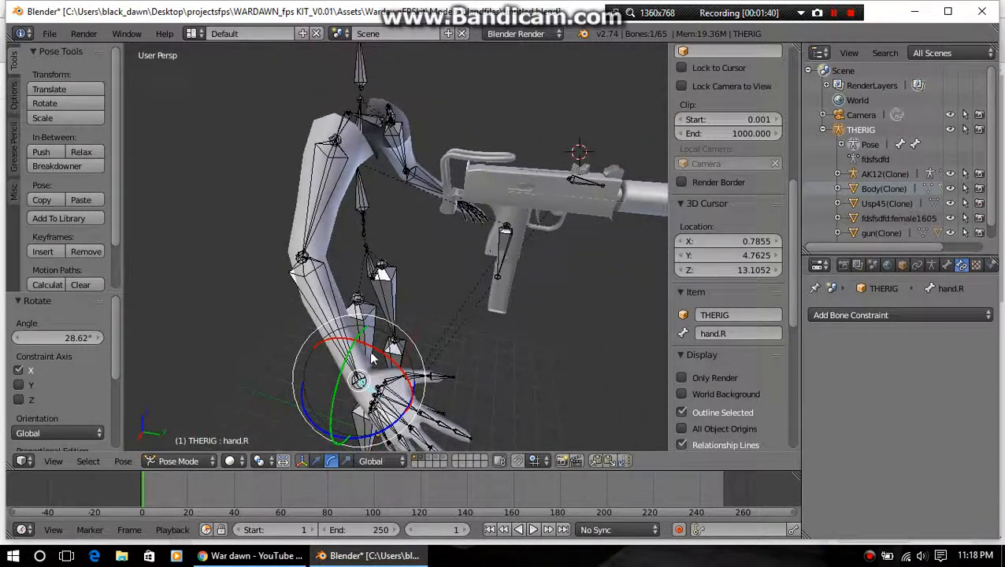
drag(377, 347, 388, 354)
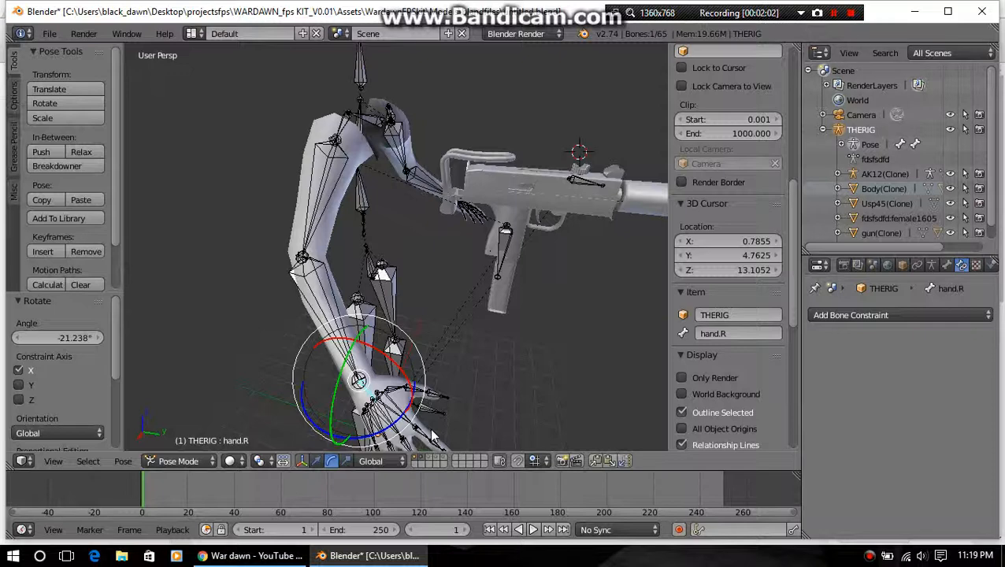
Switch the THERIG armature from Pose Mode to Edit Mode
middle_drag(473, 331, 189, 433)
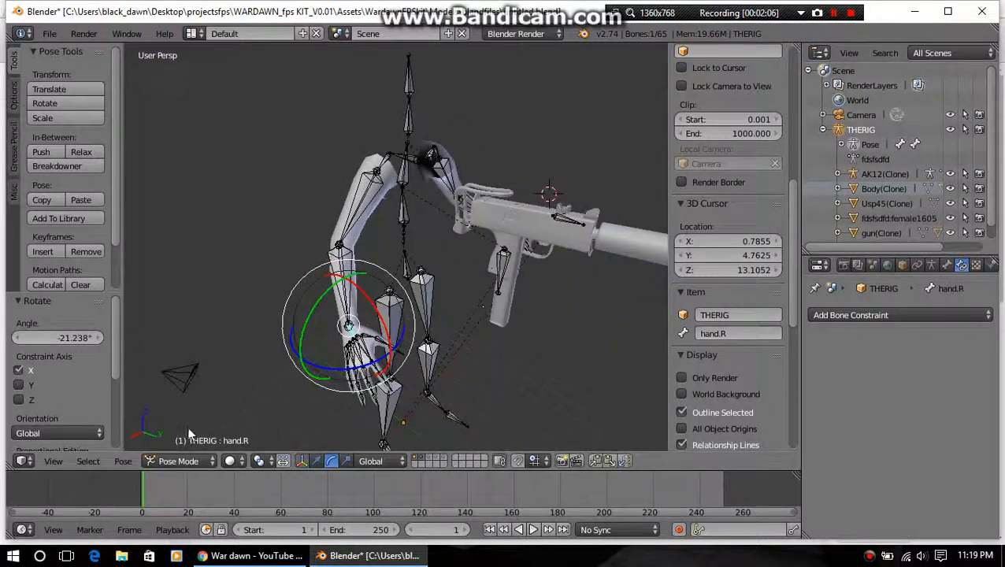
click(185, 461)
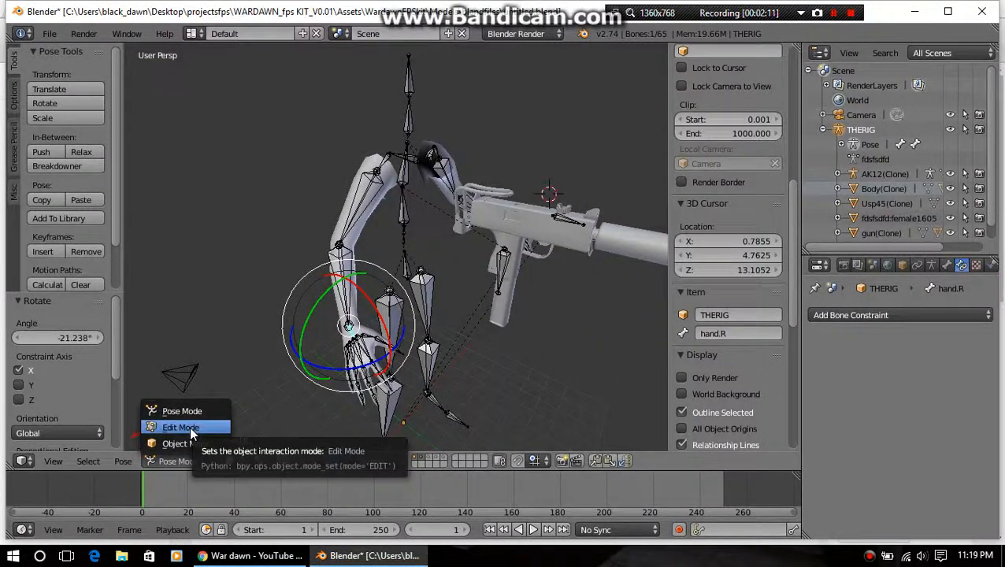
click(191, 430)
Extrude a new bone from the tip of hand.R by about X -0.121, Y 0.251, Z 0.218, toward the thumb
scroll(429, 345, up, 6)
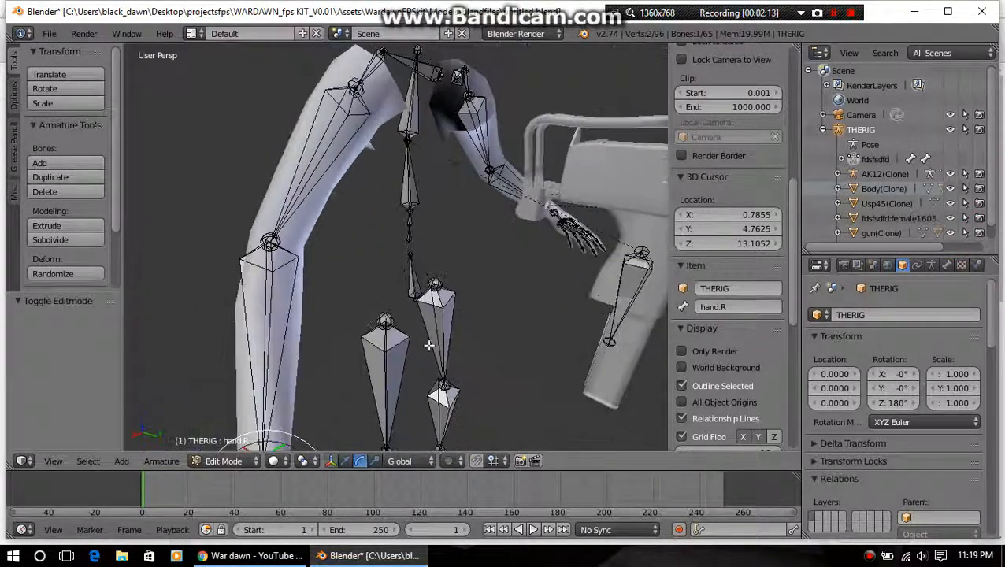
middle_drag(428, 345, 527, 351)
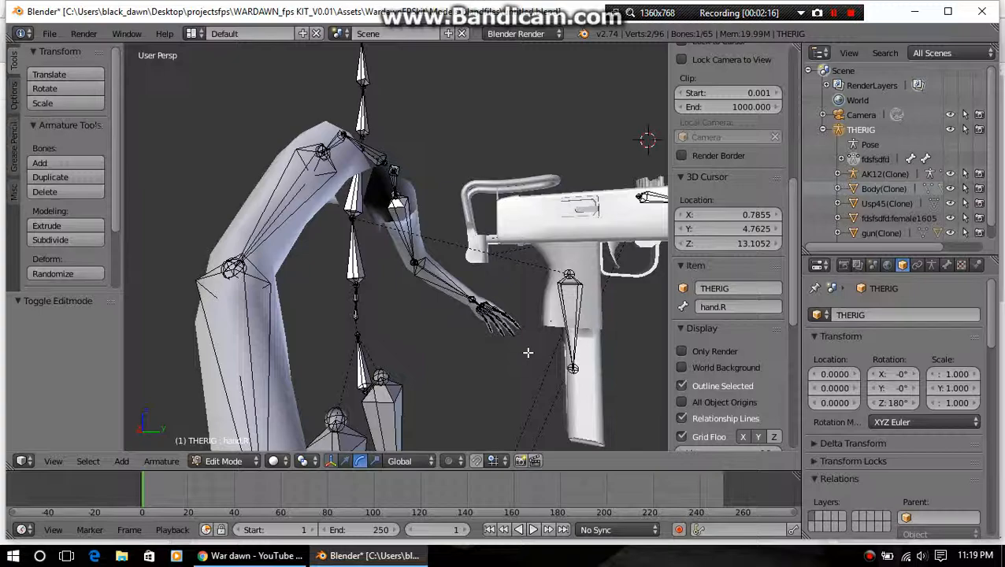
shift+middle_drag(412, 352, 317, 447)
middle_drag(405, 371, 367, 374)
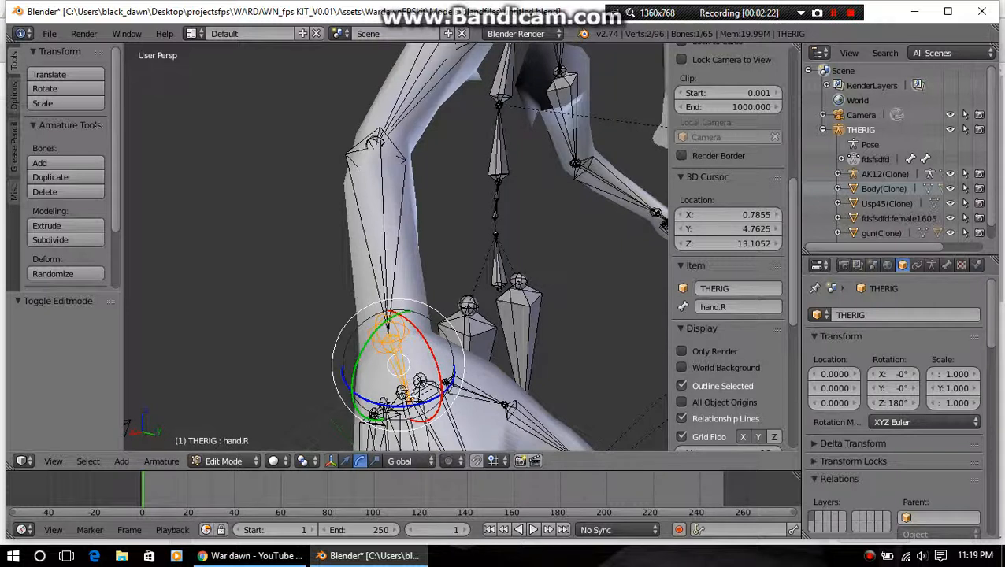
right_click(402, 393)
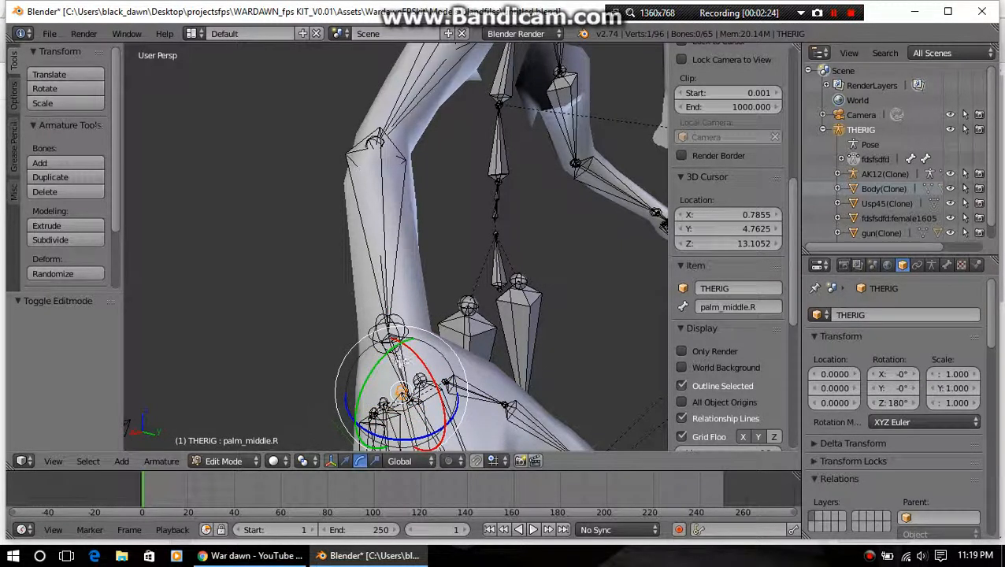
right_click(396, 357)
right_click(401, 391)
middle_drag(401, 392, 367, 317)
middle_drag(399, 365, 364, 302)
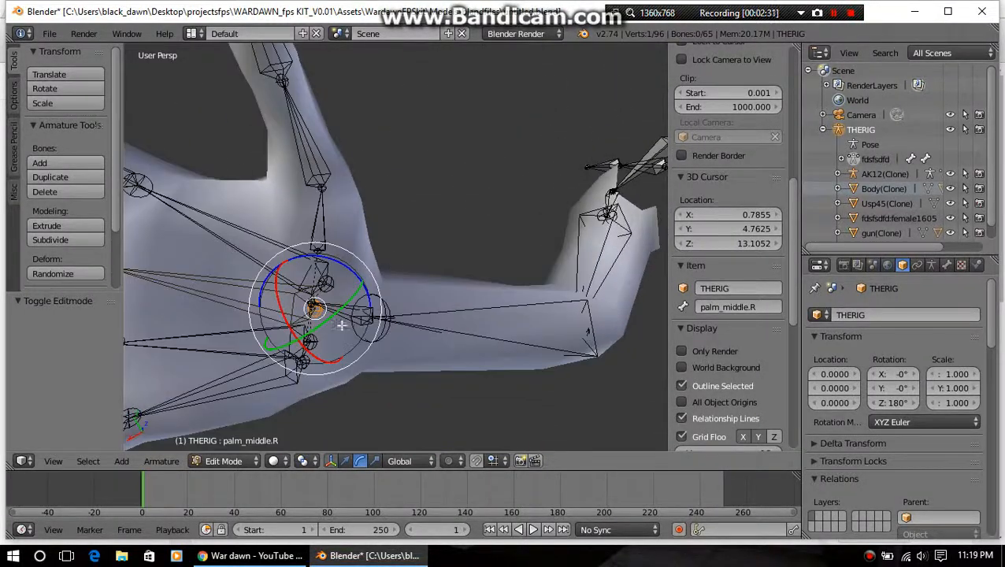
right_click(347, 313)
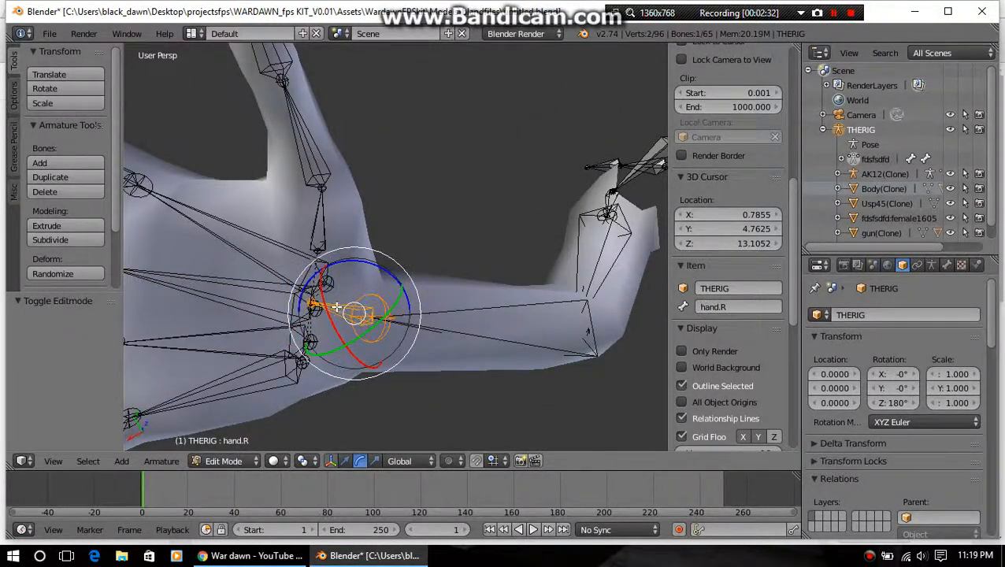
right_click(323, 311)
right_click(325, 313)
scroll(351, 302, up, 3)
scroll(349, 303, down, 2)
middle_drag(361, 312, 489, 124)
middle_drag(526, 289, 449, 251)
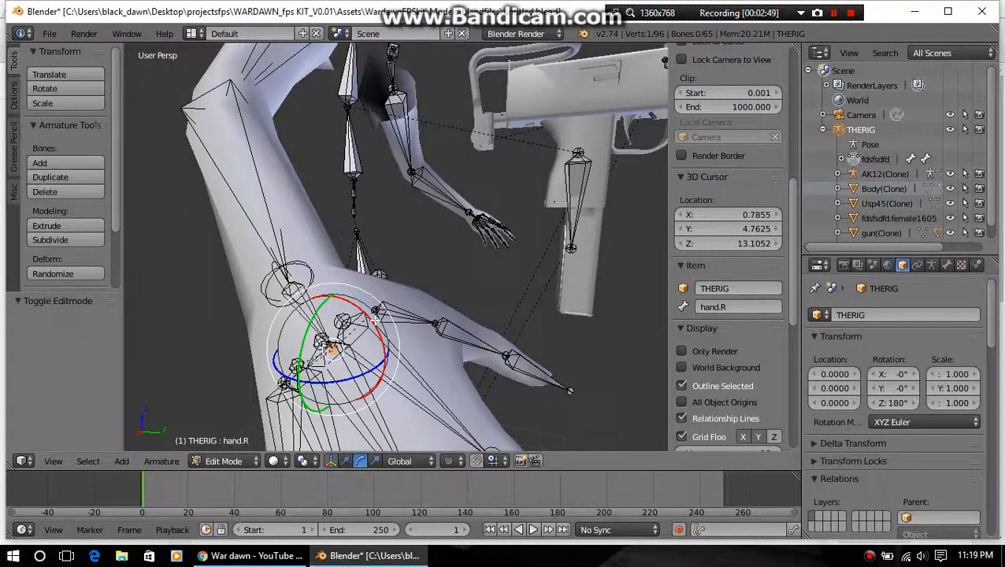
key(e)
click(440, 272)
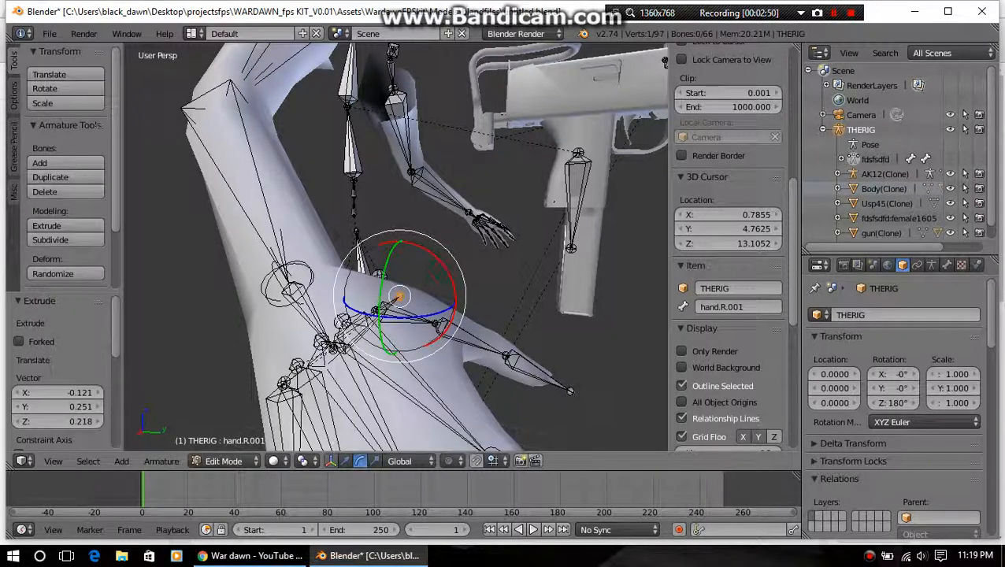
Select the newly extruded bone in the right hand and rename it hand.R.target
right_click(360, 329)
right_click(360, 329)
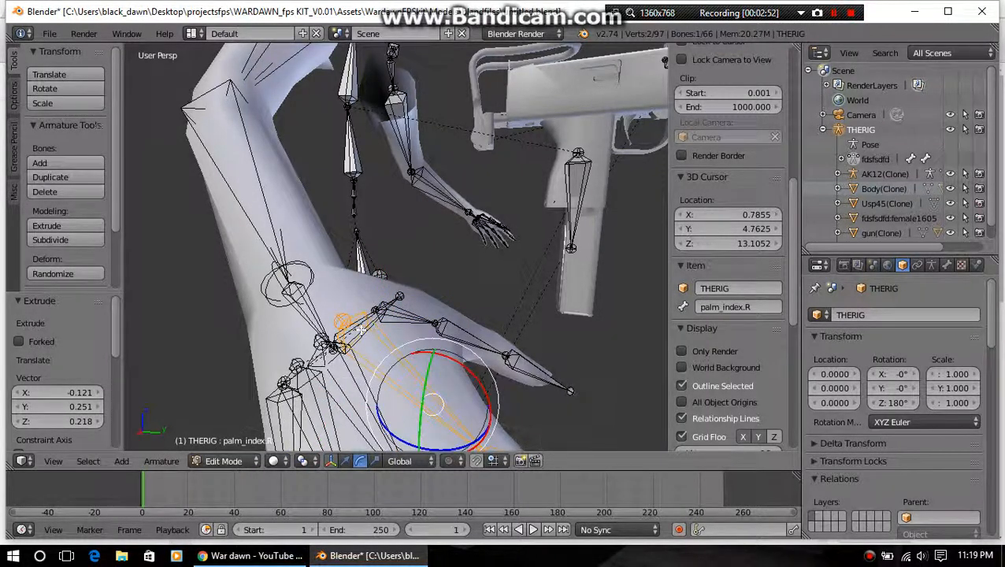
right_click(397, 297)
right_click(391, 300)
right_click(392, 301)
middle_drag(455, 278, 218, 151)
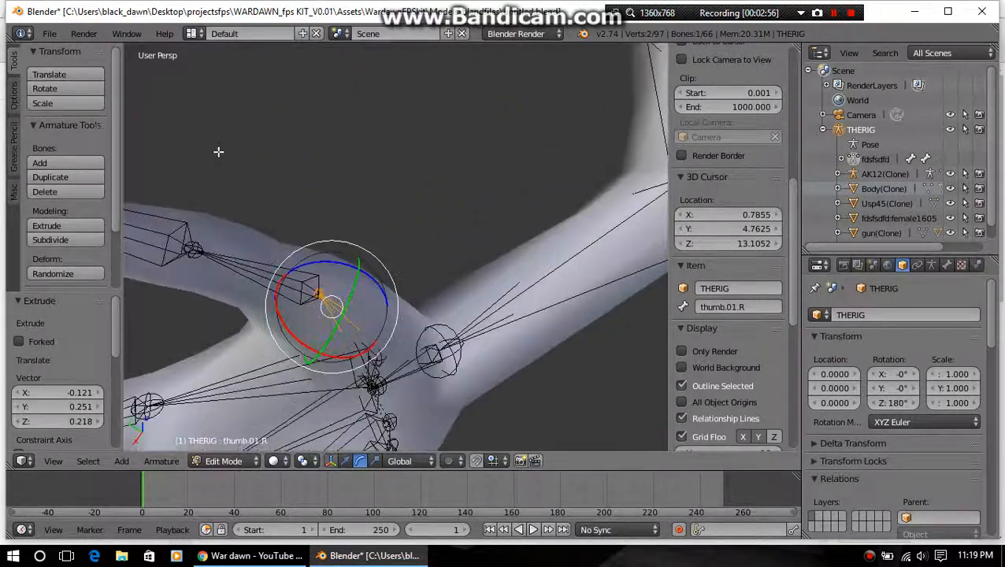
middle_drag(382, 388, 618, 134)
middle_drag(338, 335, 363, 306)
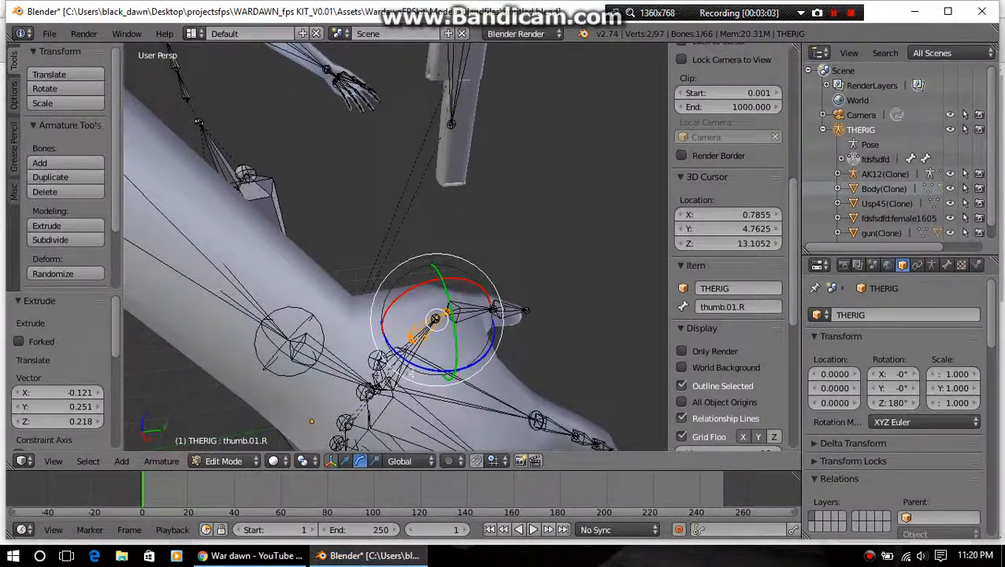
right_click(410, 348)
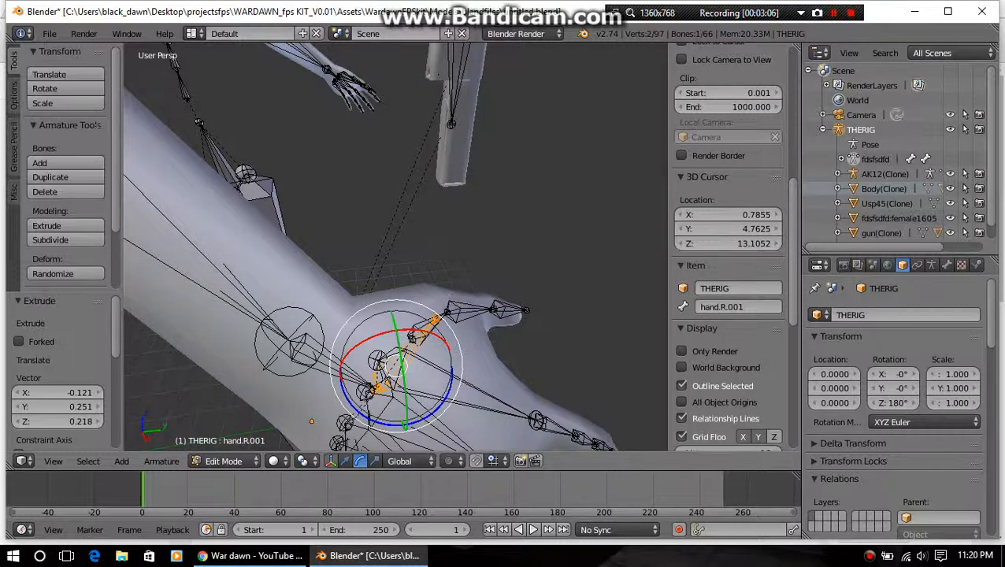
middle_drag(442, 335, 506, 279)
click(750, 303)
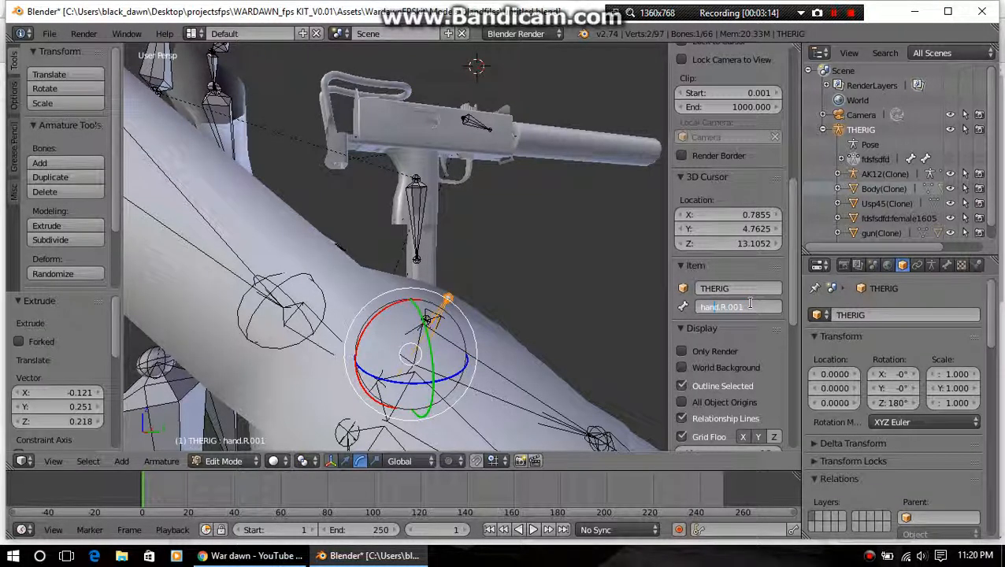
key(BackSpace)
key(BackSpace)
key(BackSpace)
text(.target)
key(Return)
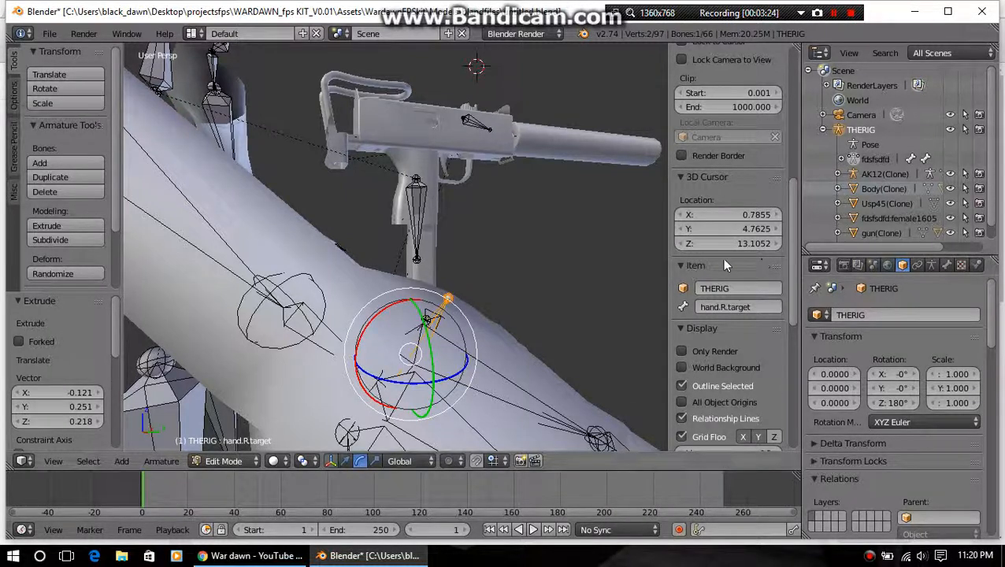
Select the chest.001 bone located in the gun's grip
middle_drag(557, 279, 393, 289)
middle_drag(493, 272, 479, 315)
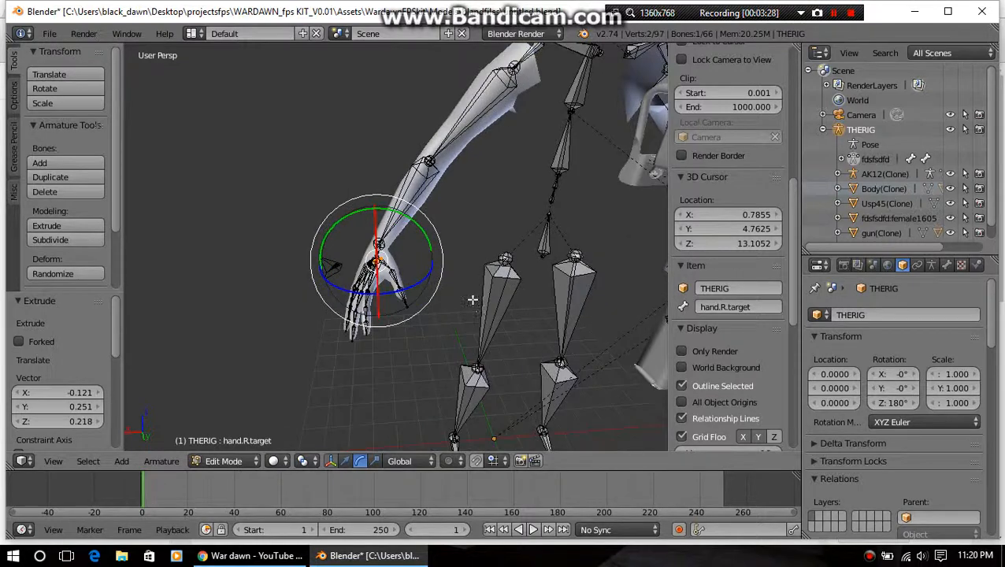
scroll(474, 299, up, 5)
middle_drag(550, 271, 485, 278)
middle_drag(612, 260, 465, 385)
scroll(538, 281, up, 2)
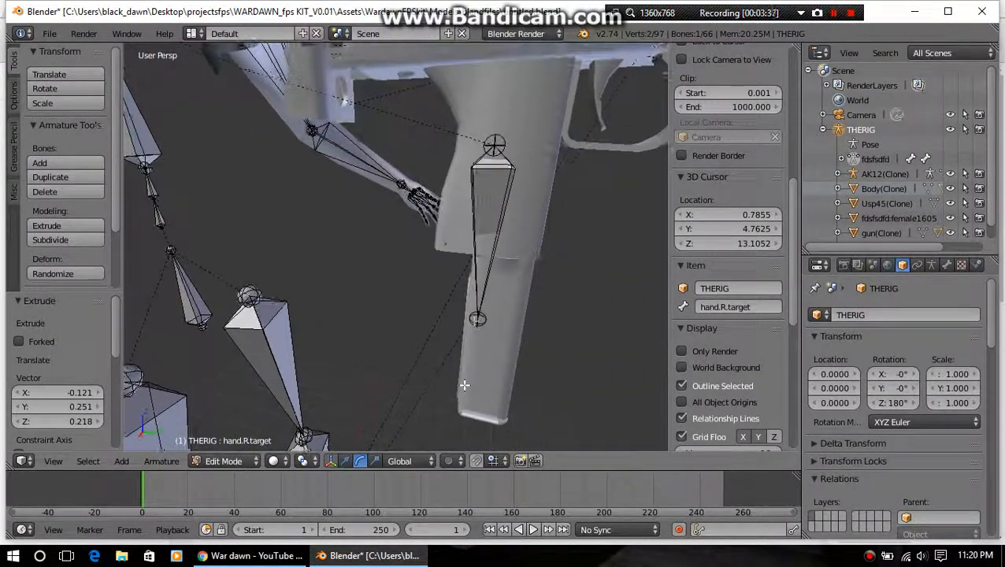
right_click(481, 226)
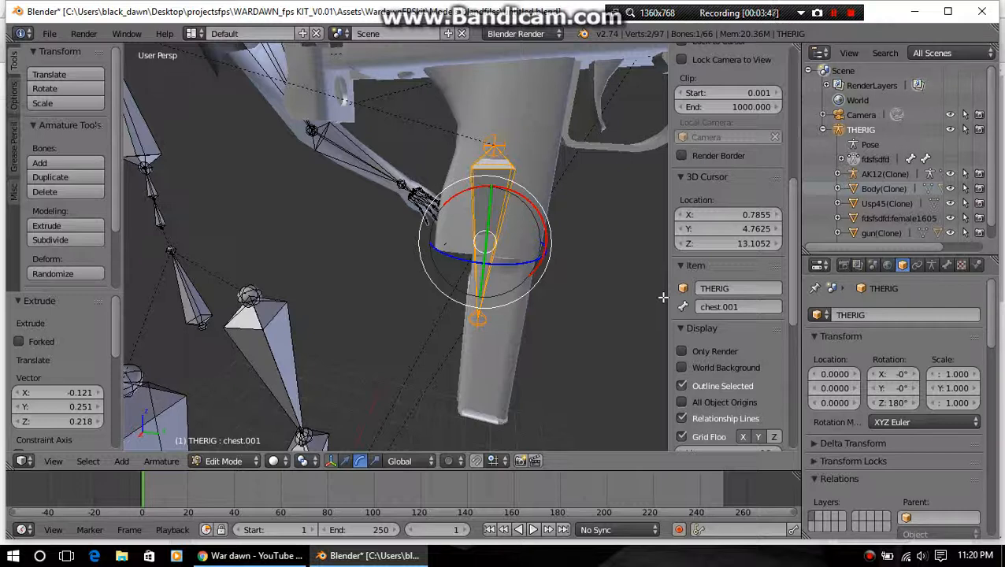
key(r)
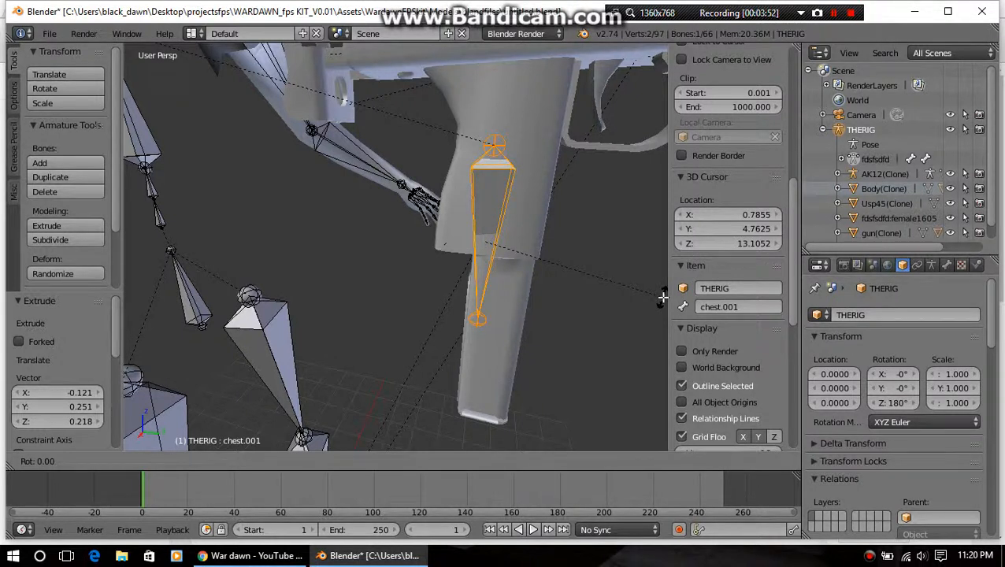
text(180)
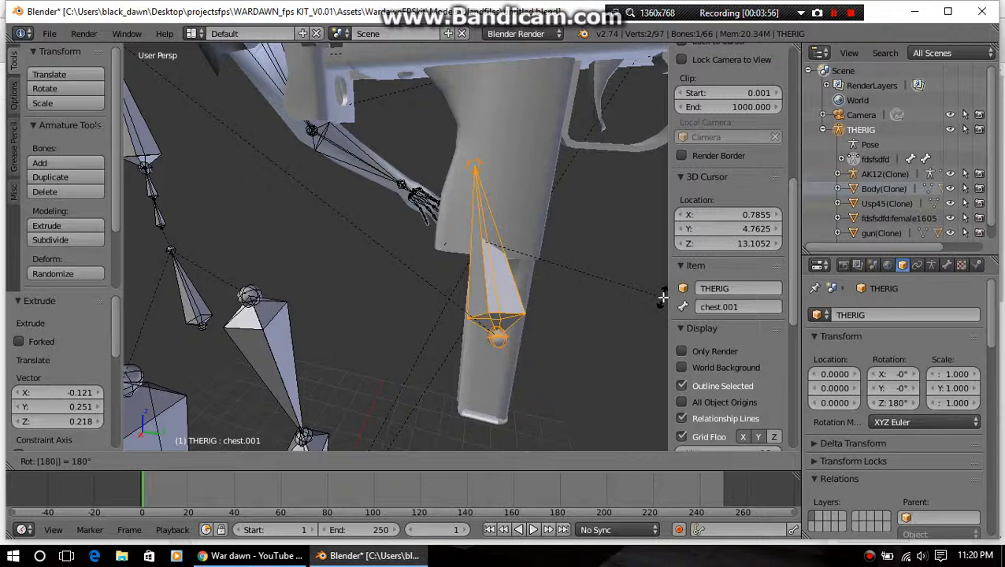
key(Escape)
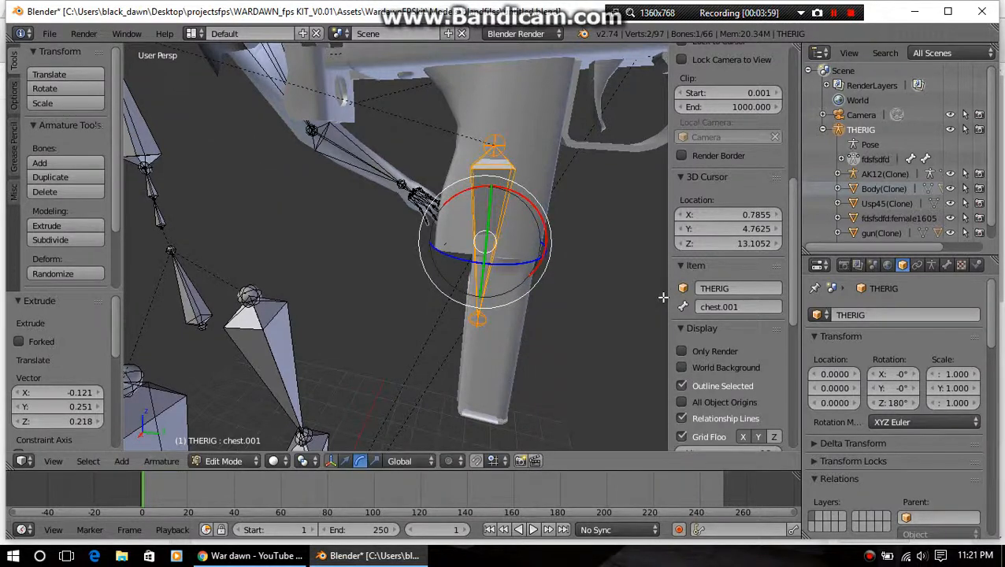
Flip the chest.001 bone by rotating it 180° in the gun's side view, and rotate it about 34.6° around Y to align with the grip
middle_drag(581, 320, 551, 296)
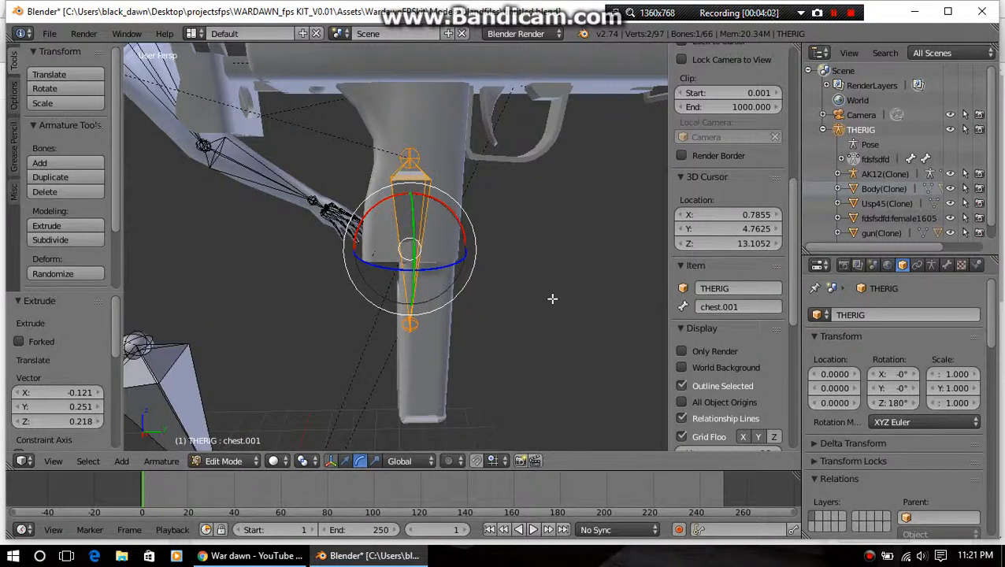
text(r180)
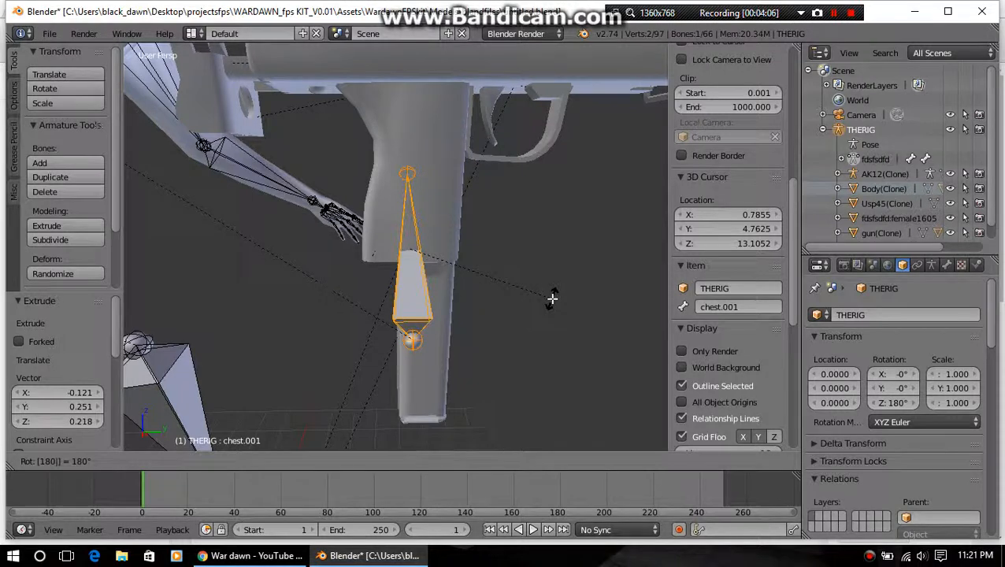
key(Return)
middle_drag(349, 294, 460, 287)
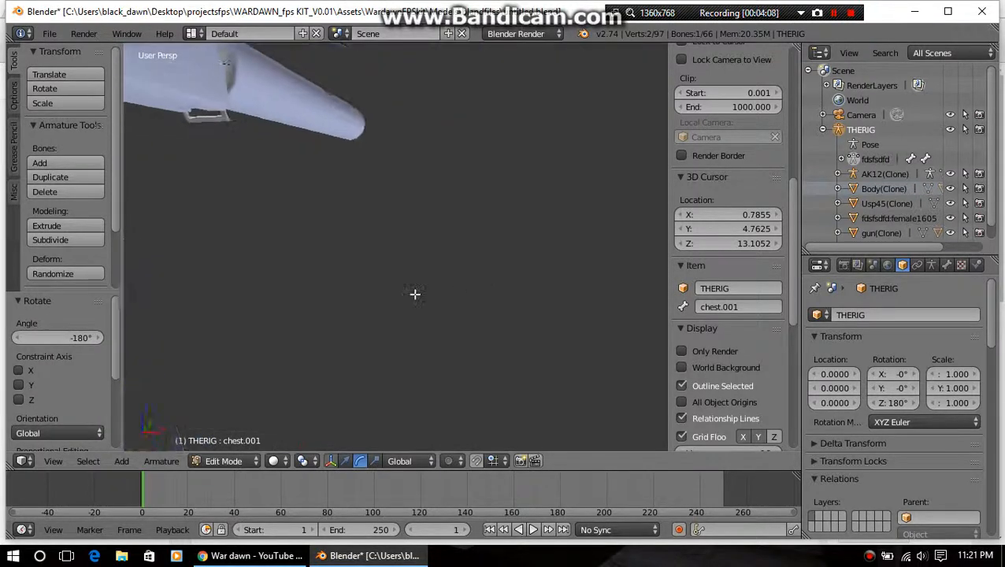
scroll(303, 296, down, 1)
middle_drag(292, 304, 385, 142)
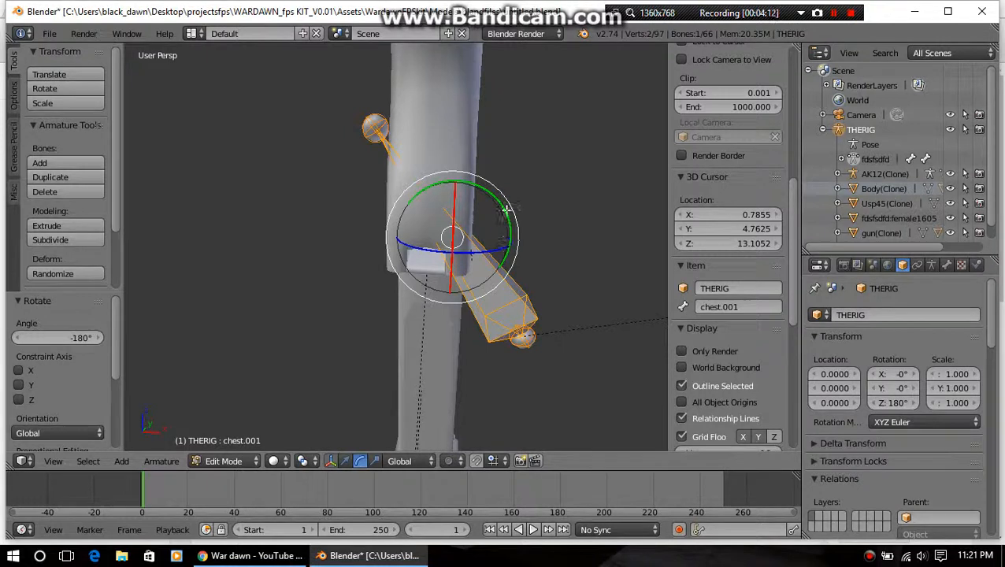
drag(508, 208, 514, 245)
Move the chest.001 bone along X by about -0.127 to center it in the gun's grip
click(345, 461)
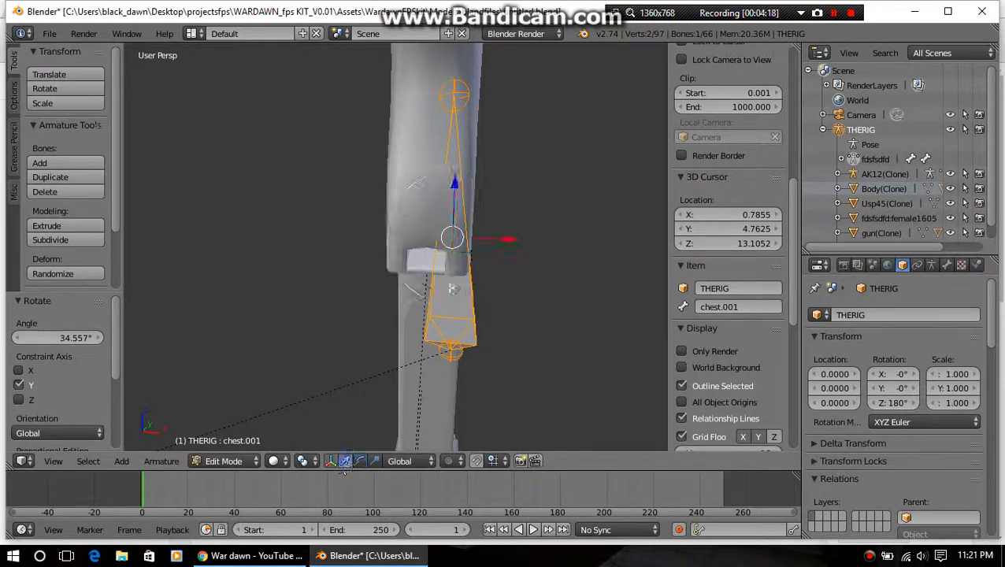
drag(506, 238, 482, 238)
middle_drag(482, 238, 417, 292)
scroll(457, 247, down, 4)
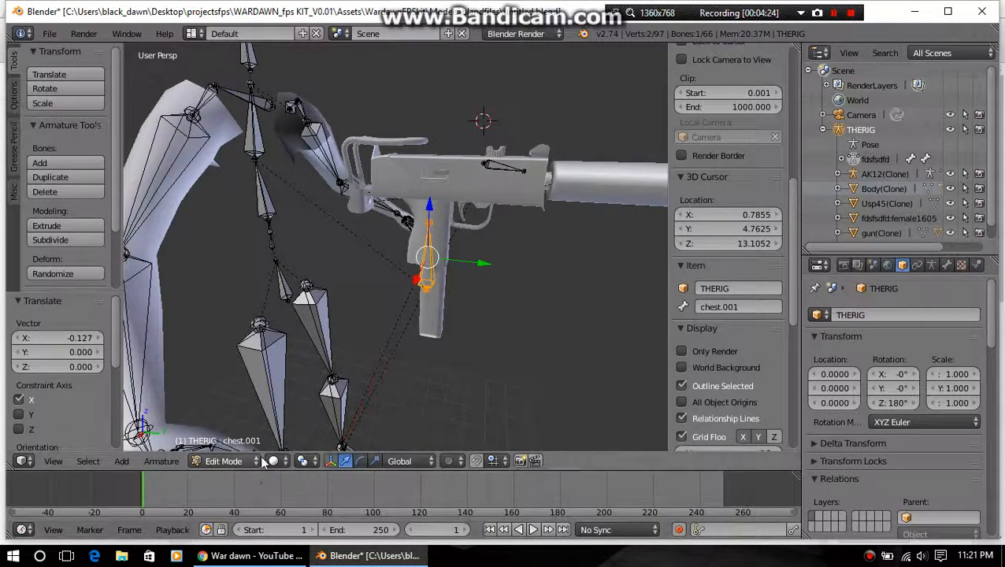
Switch the armature to Pose Mode and move the chest.001 bone along Y by about 0.016
click(214, 463)
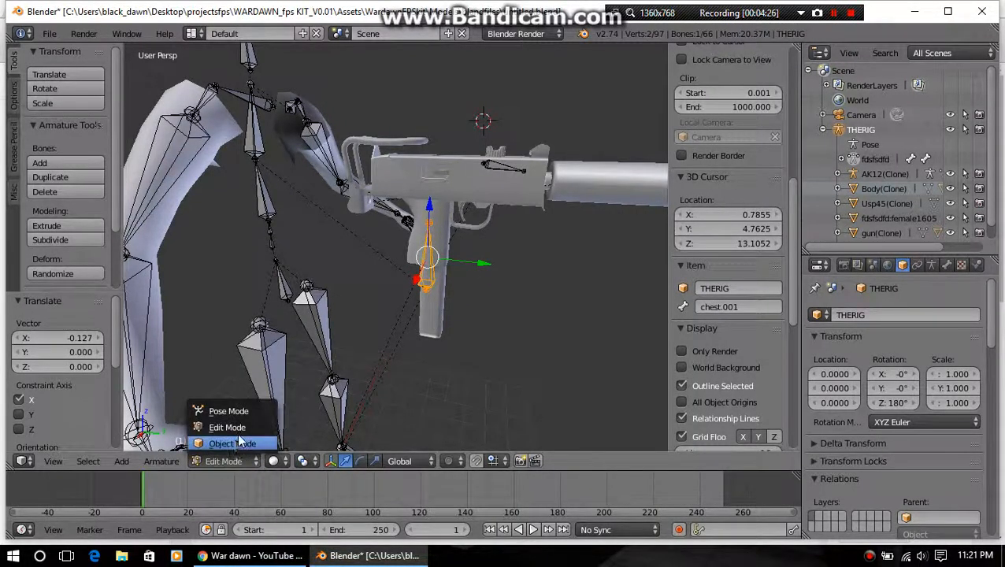
click(238, 411)
middle_drag(528, 292, 460, 291)
mouse_move(479, 293)
mouse_down()
mouse_move(554, 295)
mouse_move(448, 275)
mouse_move(500, 280)
mouse_move(482, 281)
mouse_up()
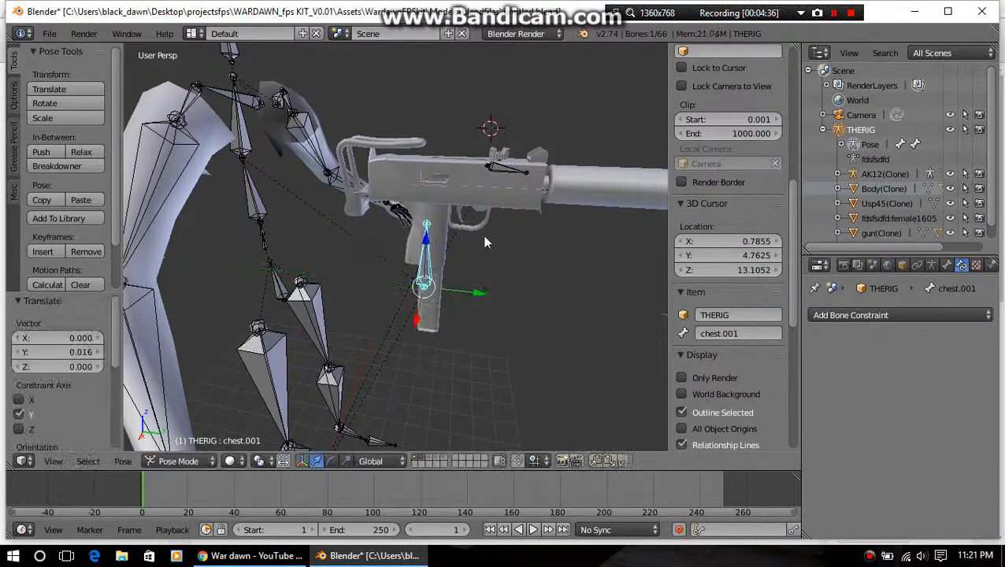
Select the chest.002 bone in the gun's upper body, display its bone relations settings, and switch the armature to Edit Mode
right_click(502, 176)
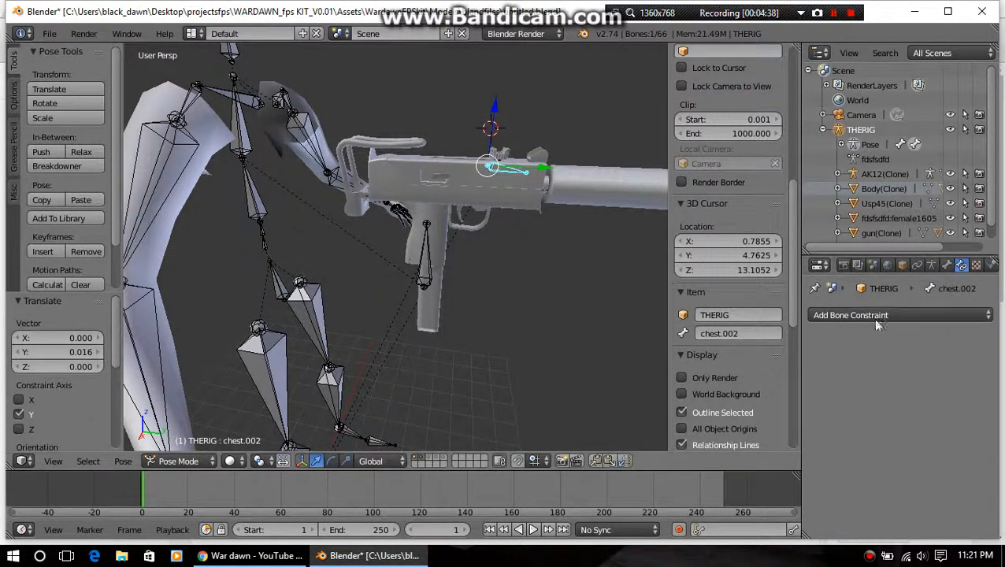
click(930, 265)
click(916, 265)
click(930, 265)
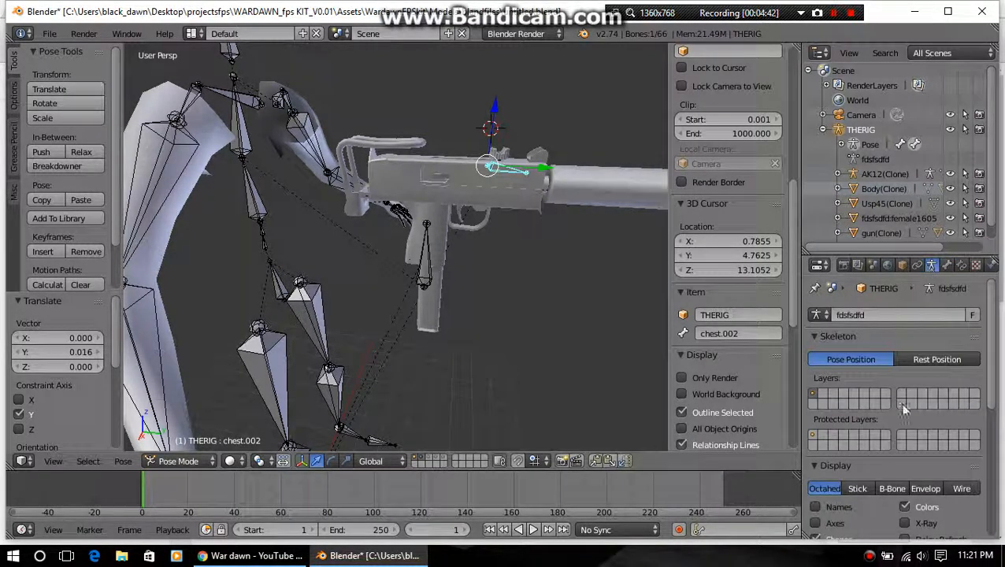
scroll(890, 409, down, 3)
scroll(880, 421, up, 3)
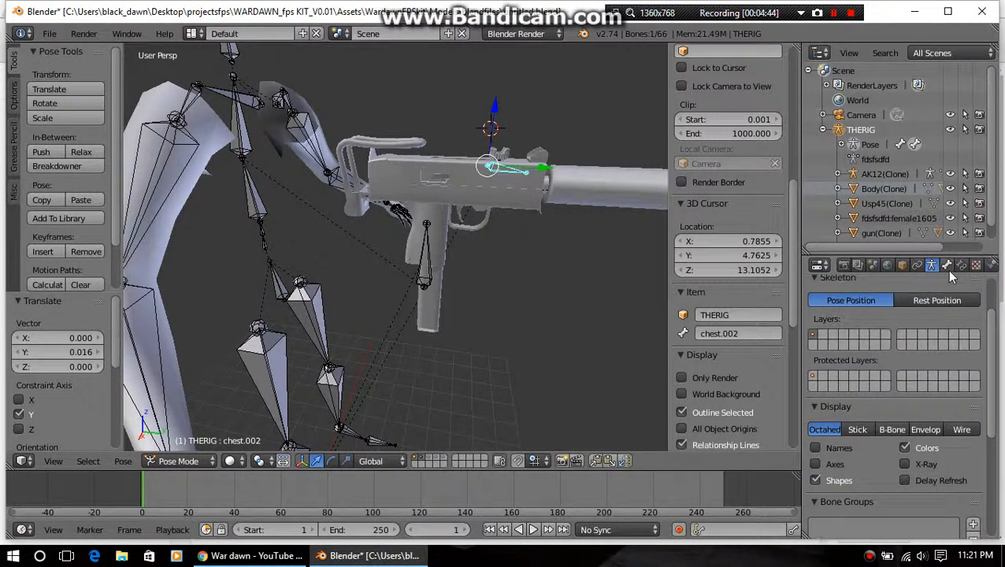
click(946, 266)
scroll(879, 449, down, 3)
scroll(886, 438, up, 2)
scroll(886, 438, up, 1)
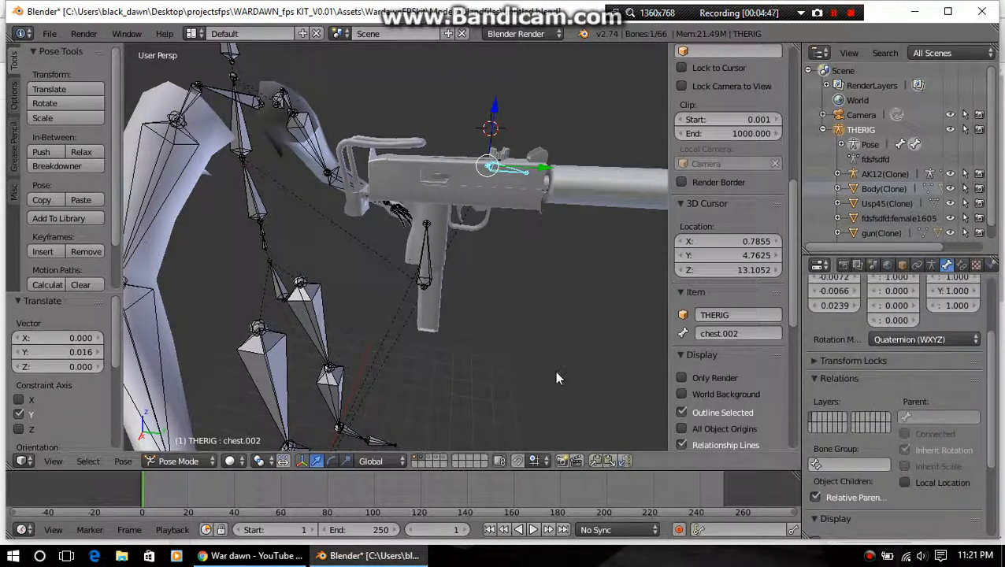
click(183, 462)
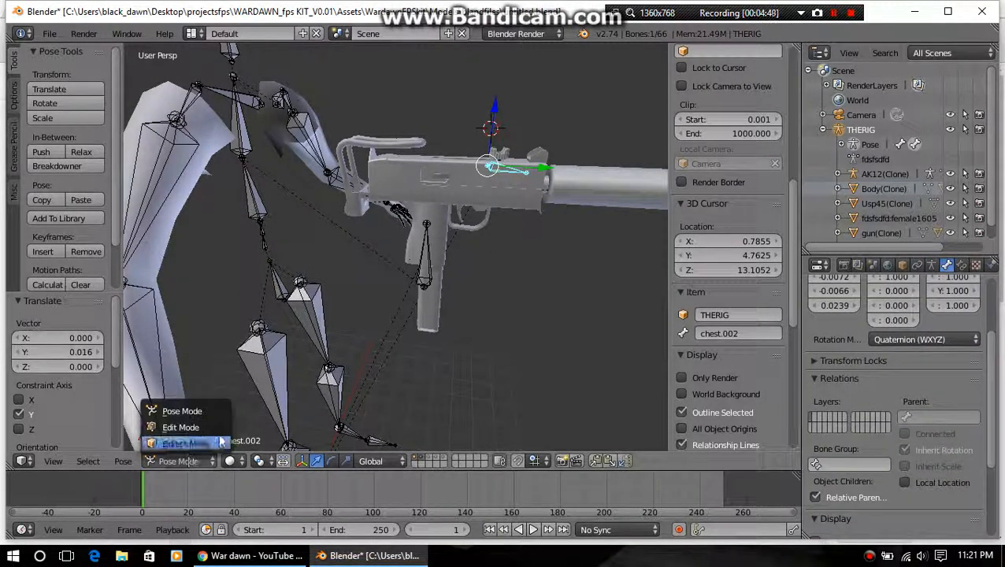
click(198, 421)
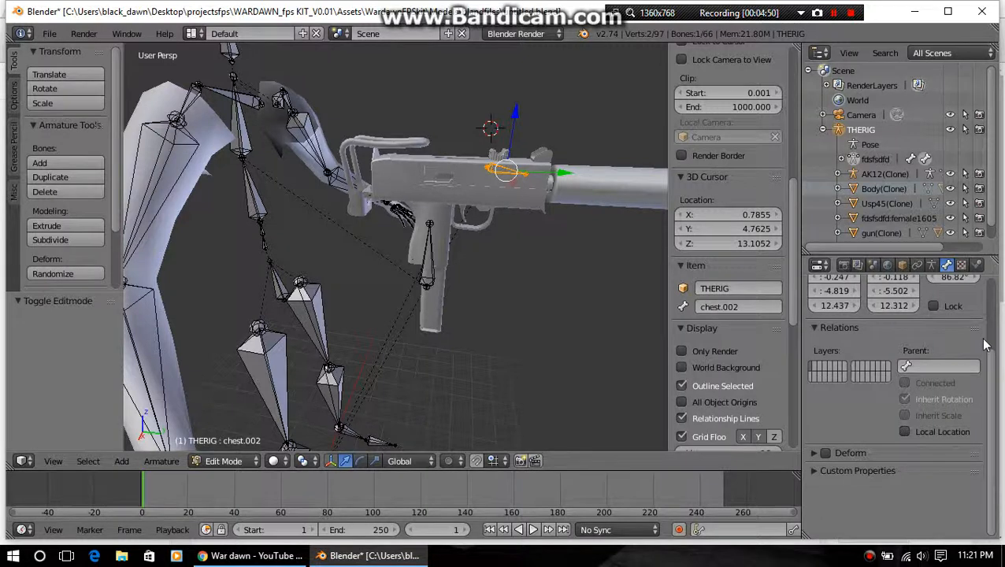
click(941, 366)
scroll(919, 464, down, 20)
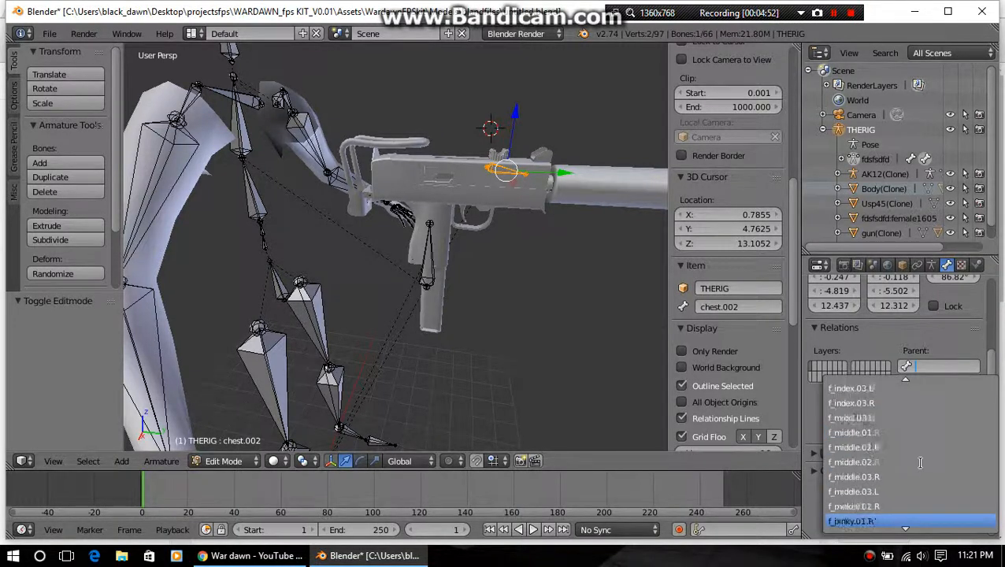
scroll(920, 469, down, 5)
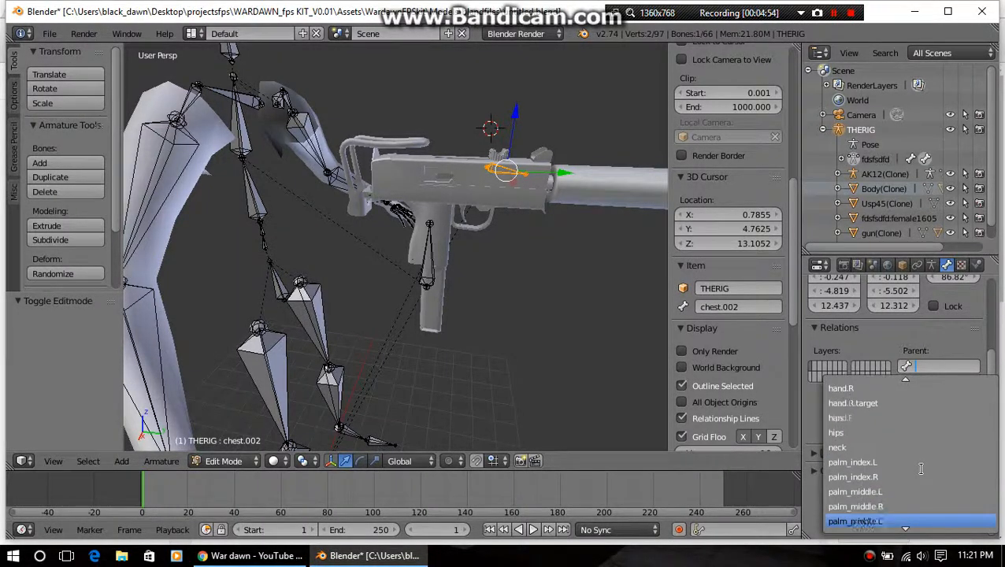
click(429, 274)
Select the chest.001 bone in the gun's grip and rename it guntargetuzi
right_click(427, 269)
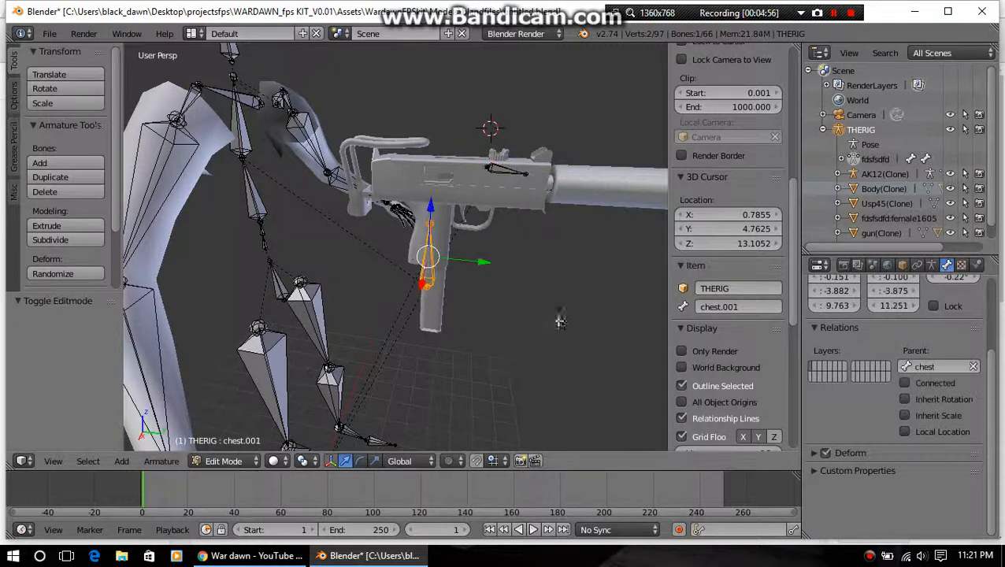
click(748, 306)
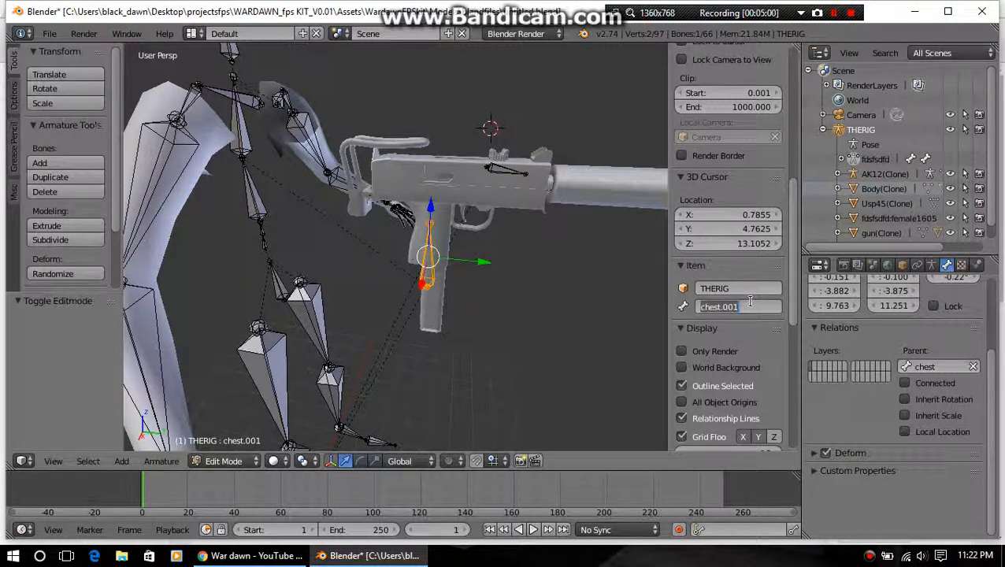
text(guntargetuz)
text(i)
key(Return)
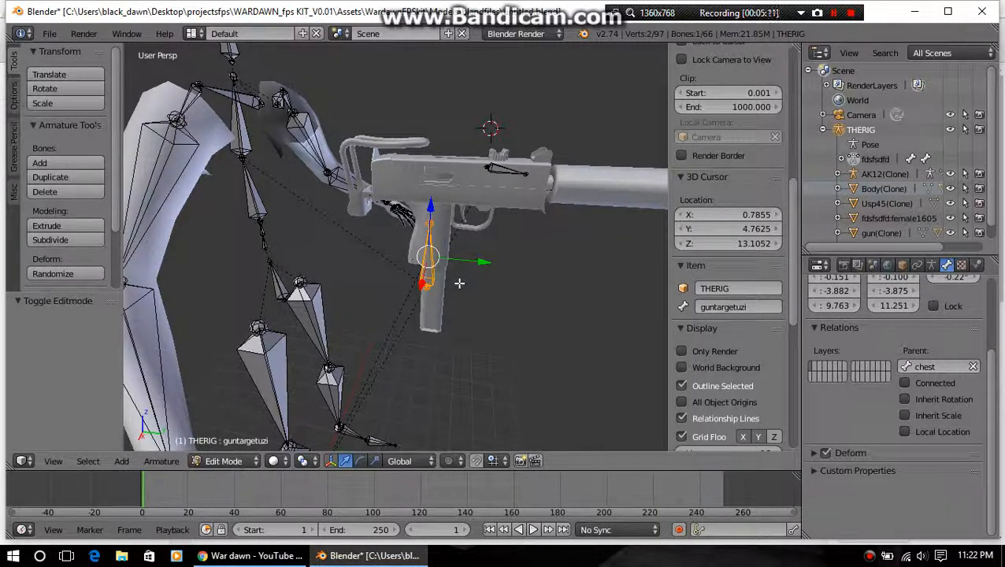
Set guntargetuzi as the parent of the chest.002 bone in the gun's upper body
right_click(508, 170)
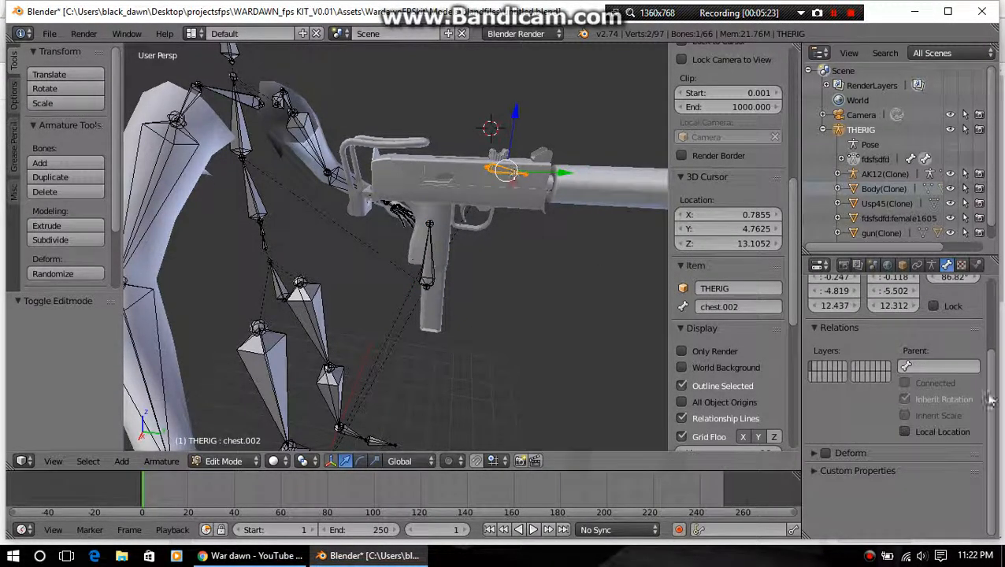
click(941, 366)
scroll(905, 460, down, 20)
scroll(898, 466, up, 13)
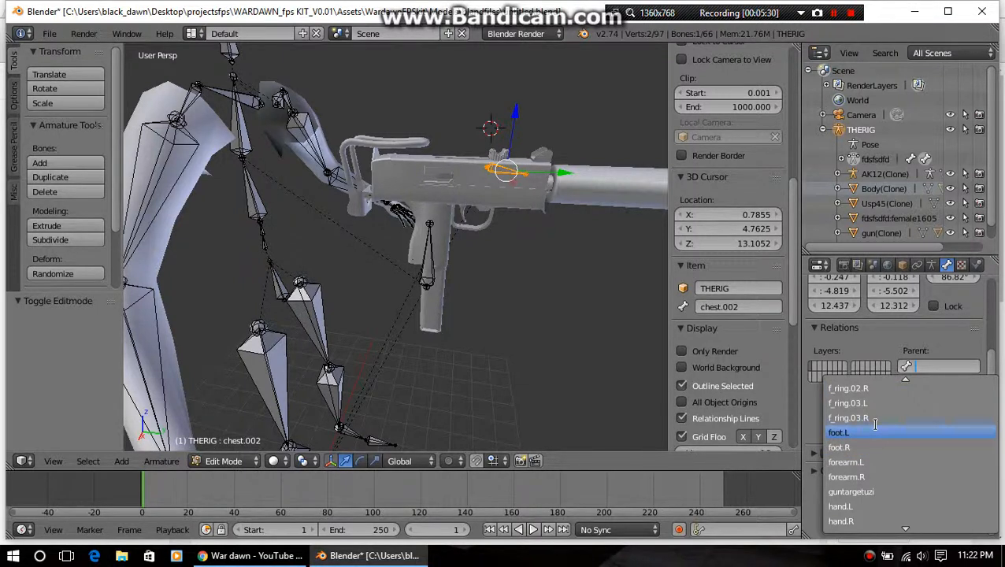
text(gu)
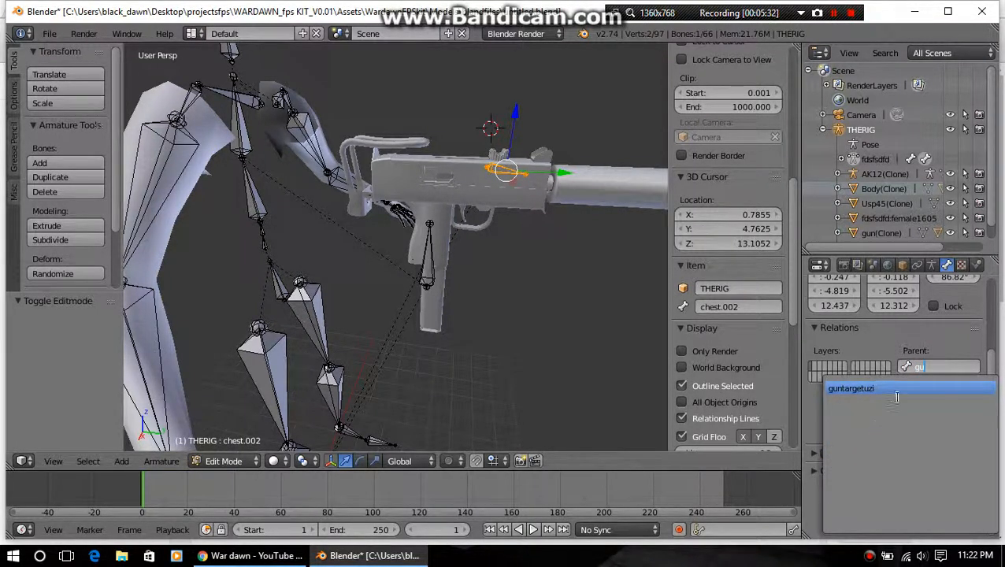
click(898, 389)
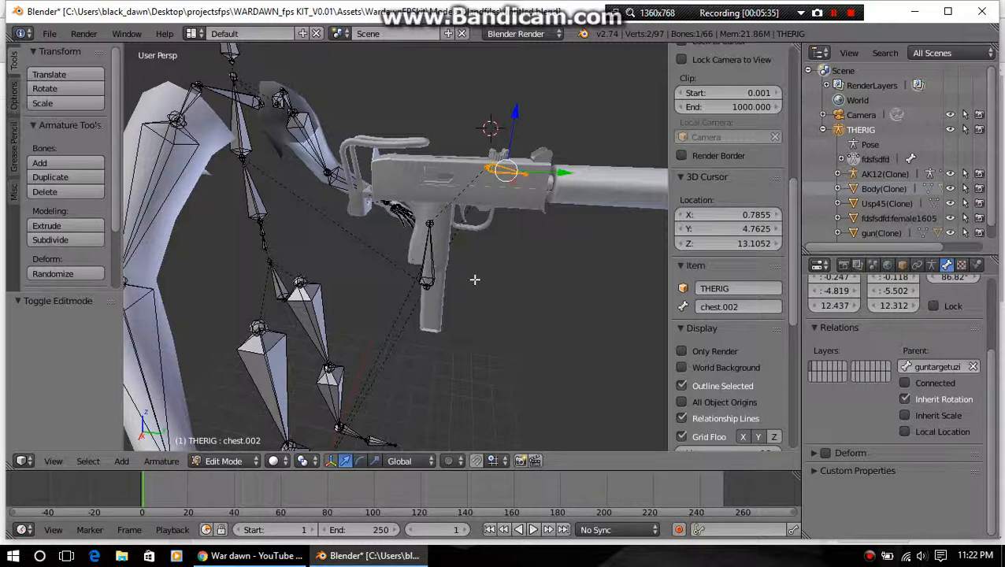
Switch the armature to Pose Mode and move the guntargetuzi bone along Y by about -0.230
click(257, 463)
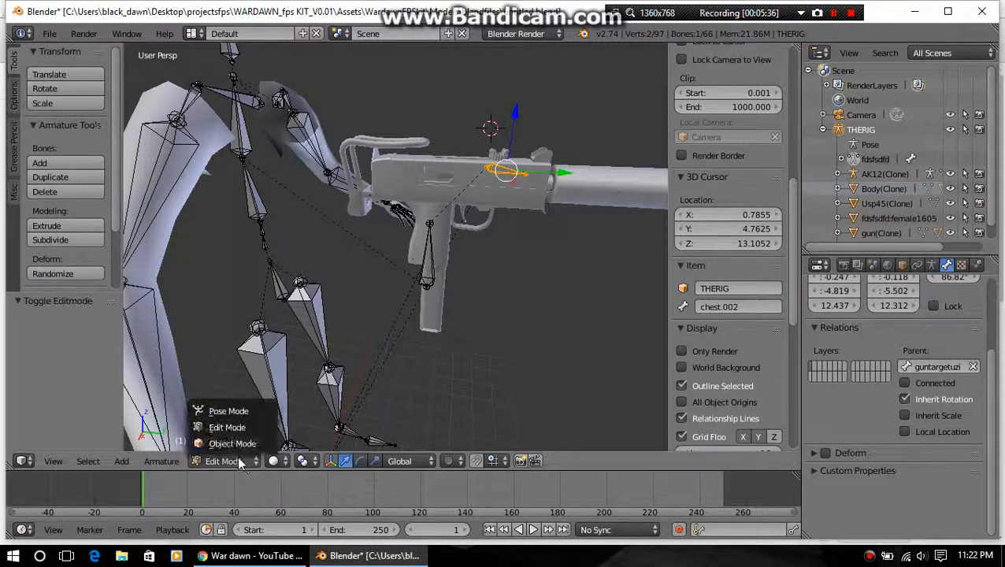
click(236, 409)
right_click(431, 273)
key(g)
key(y)
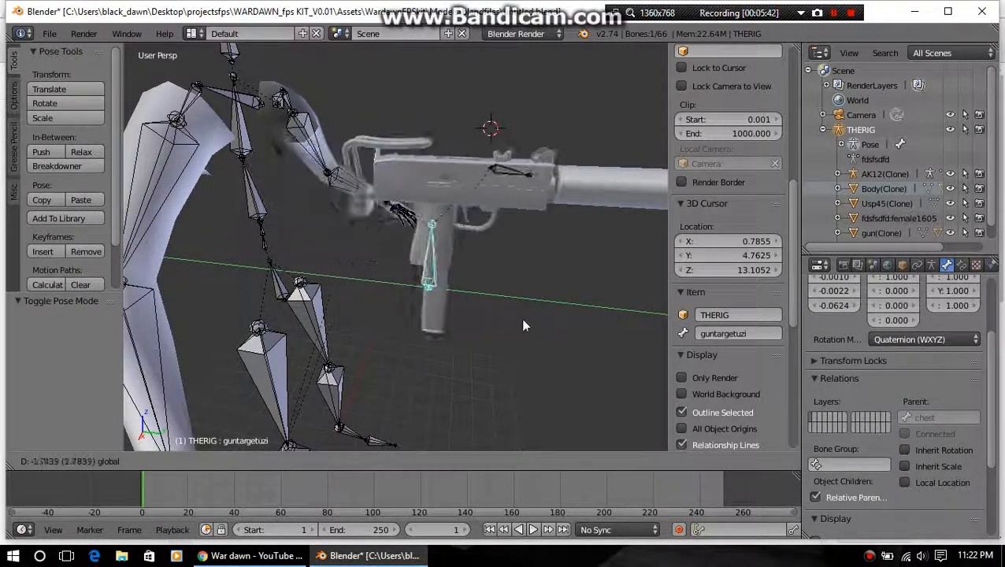
click(467, 312)
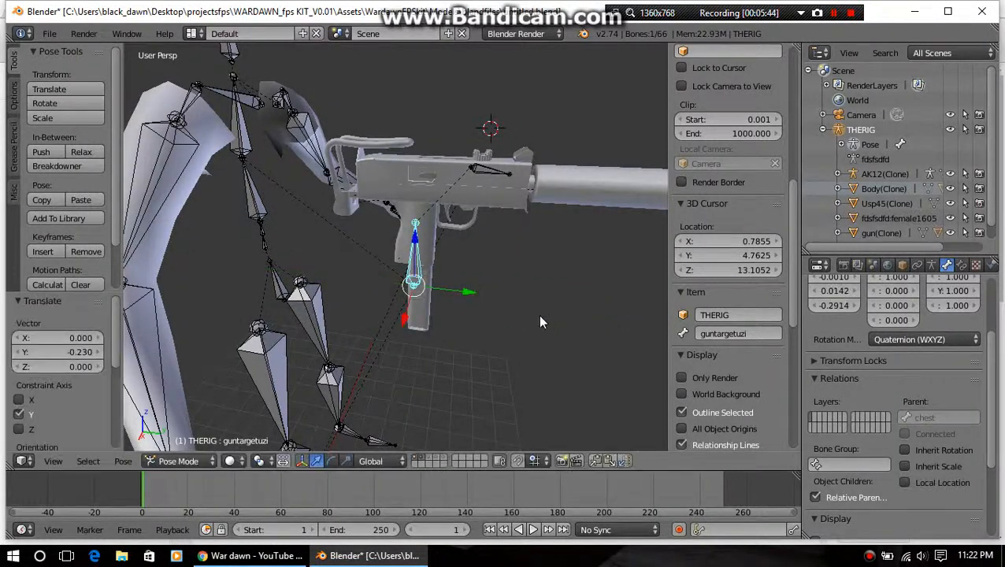
Examine the arm and hand bones in relation to the guntargetuzi bone in the gun's grip
scroll(543, 313, down, 5)
scroll(465, 296, up, 8)
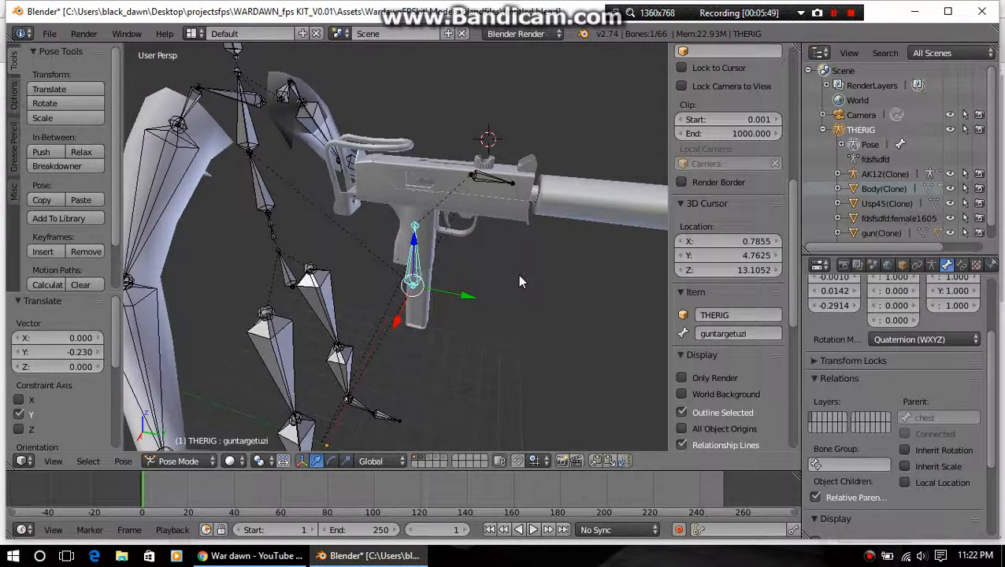
middle_drag(240, 347, 244, 375)
scroll(421, 289, up, 4)
scroll(341, 398, down, 4)
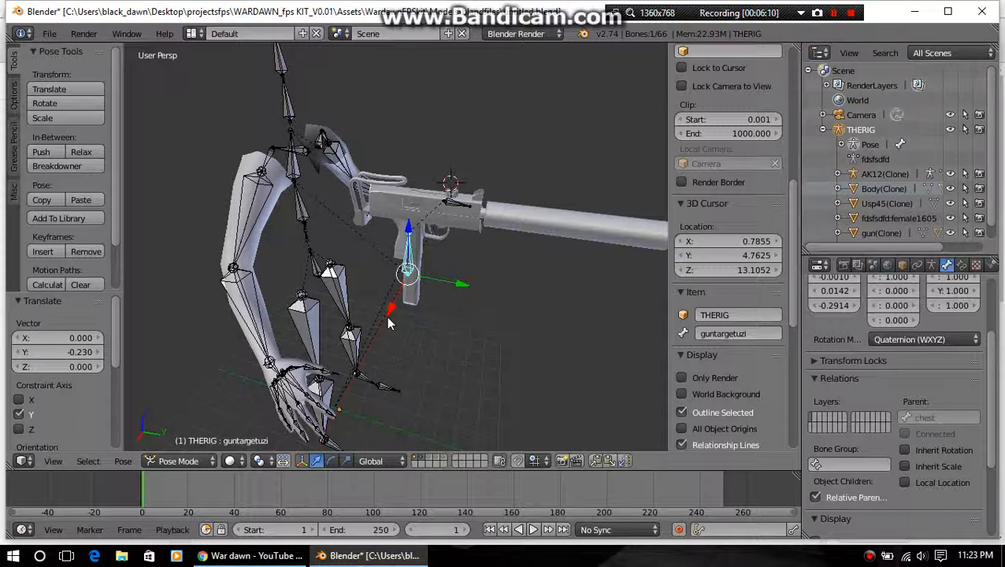
scroll(410, 353, up, 4)
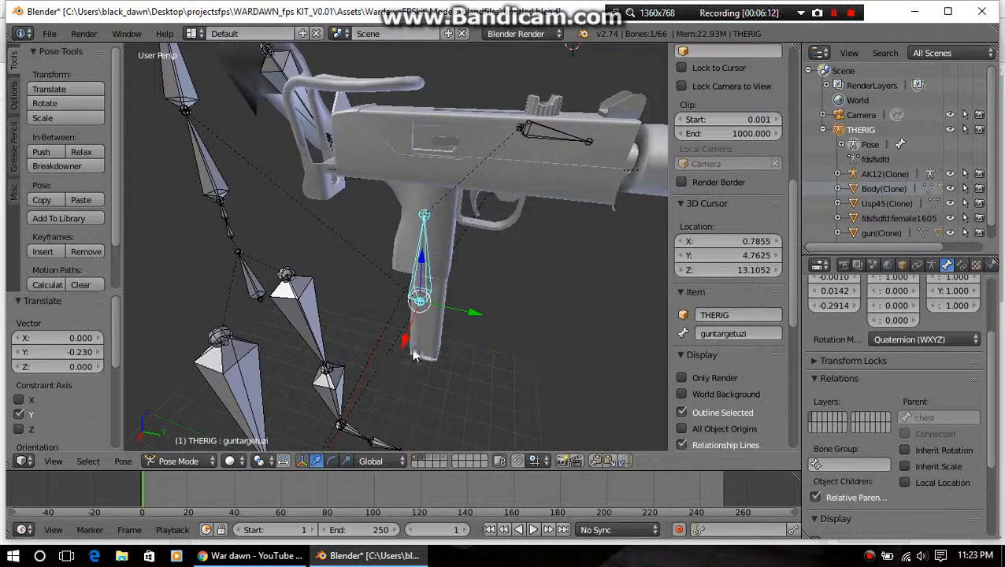
scroll(414, 348, down, 3)
middle_drag(415, 354, 270, 400)
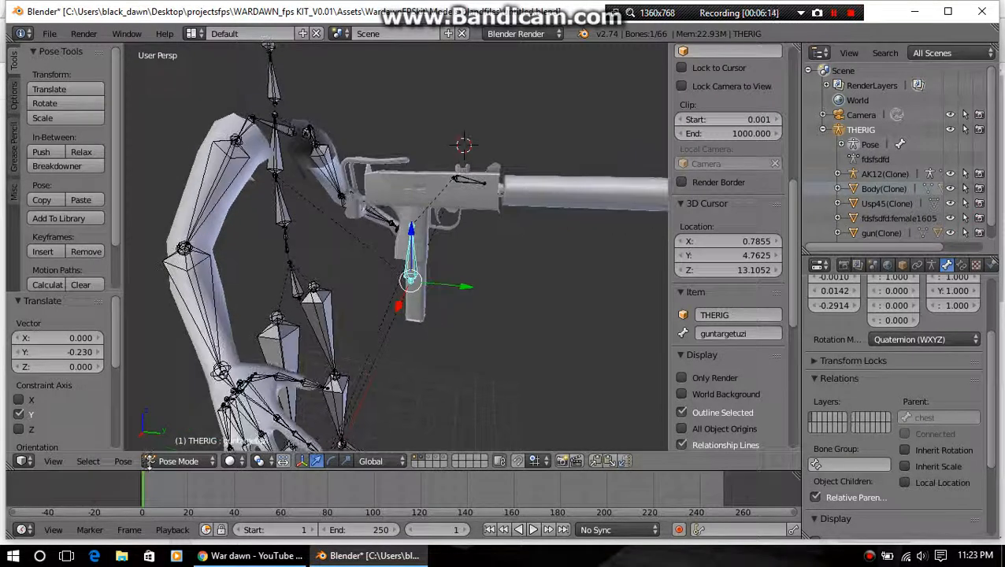
Add a Copy Location bone constraint to the guntargetuzi bone in the gun's grip
right_click(254, 382)
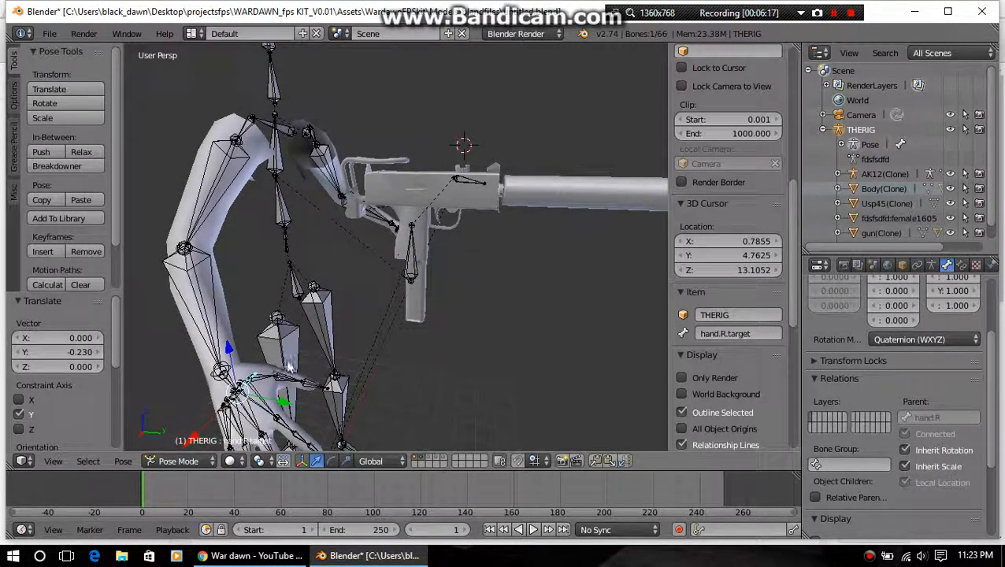
right_click(408, 275)
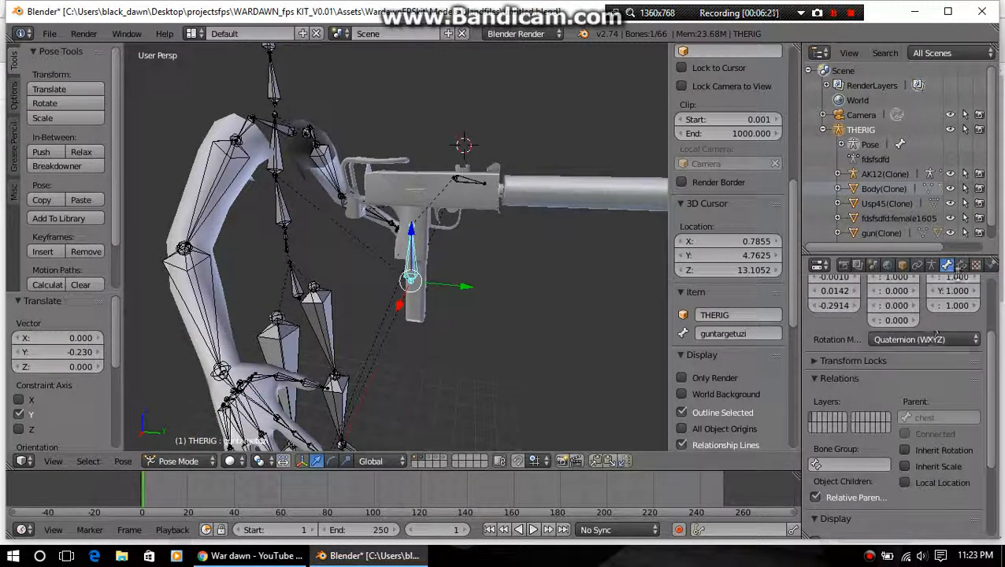
click(961, 266)
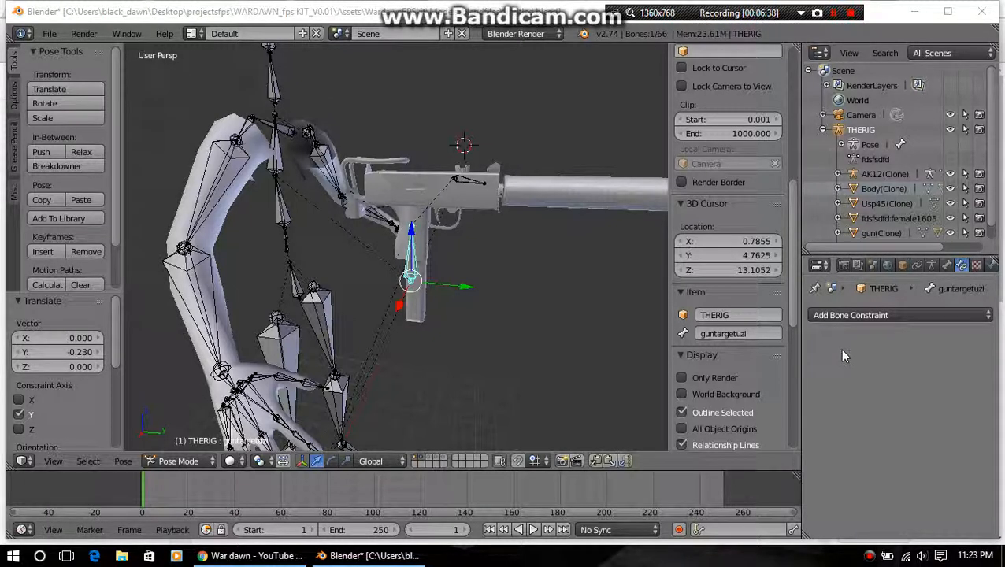
click(868, 316)
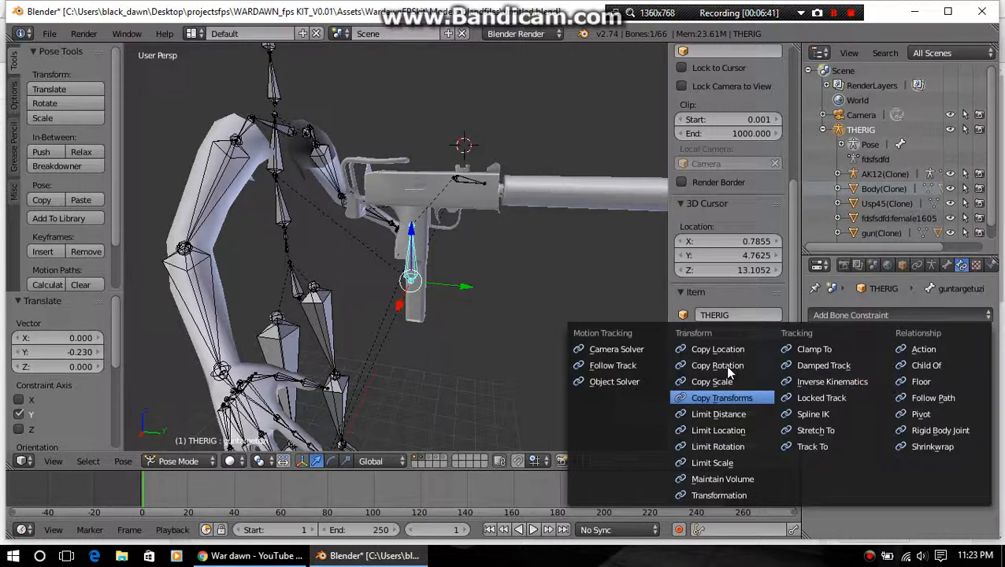
click(870, 315)
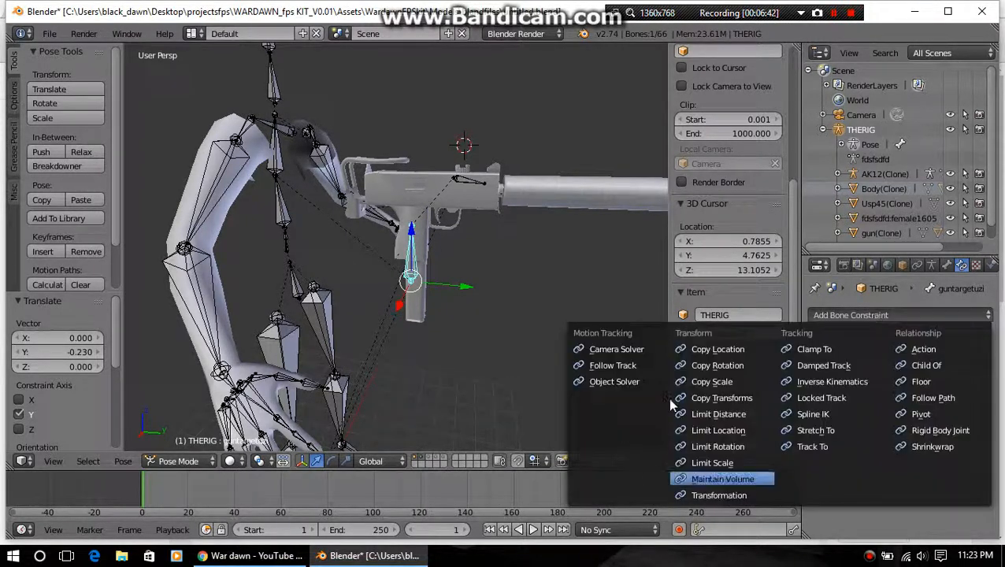
click(740, 352)
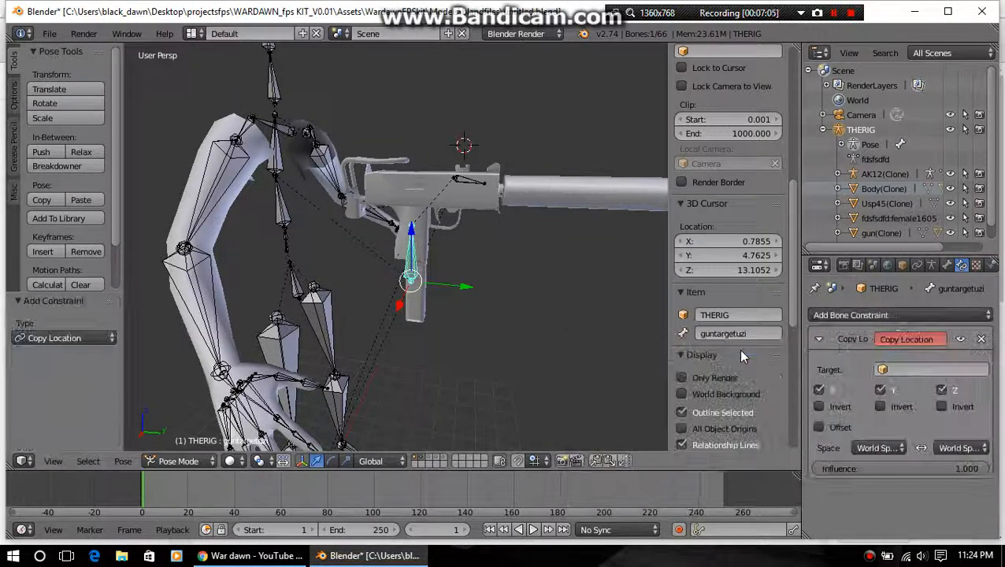
Set the Copy Location constraint's target to the THERIG armature and its bone to hand.R.target
click(914, 370)
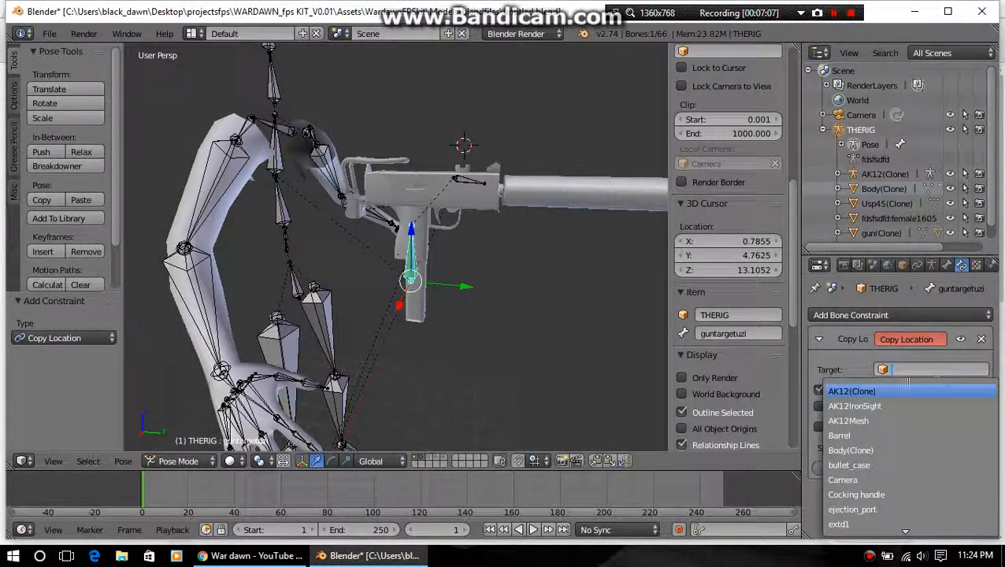
click(995, 366)
click(913, 370)
scroll(882, 453, down, 10)
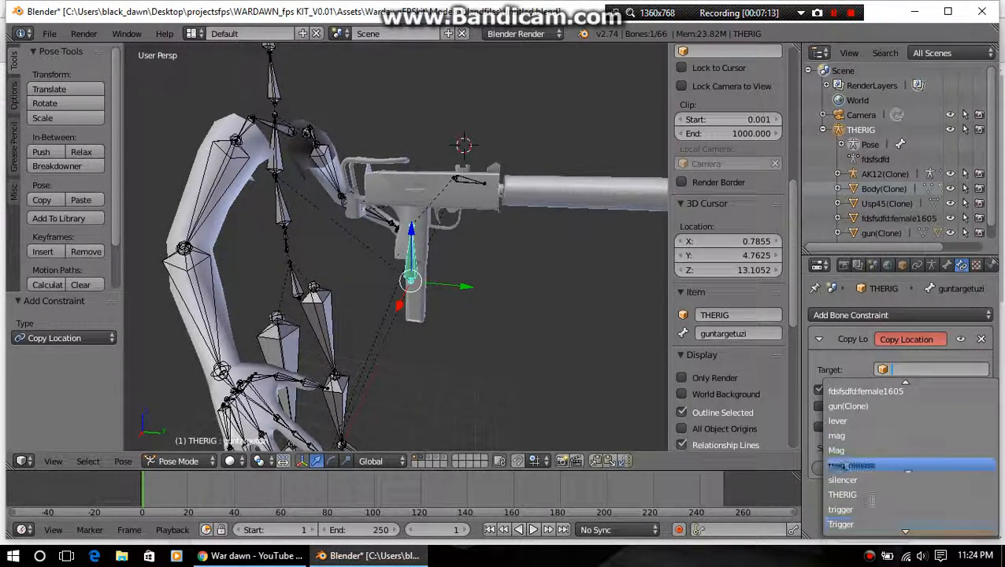
click(872, 493)
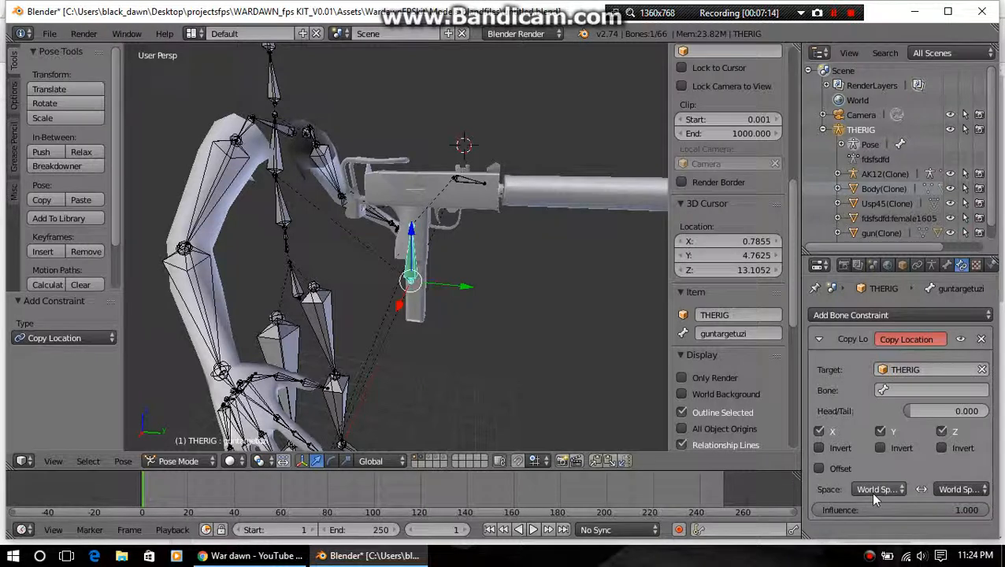
click(910, 391)
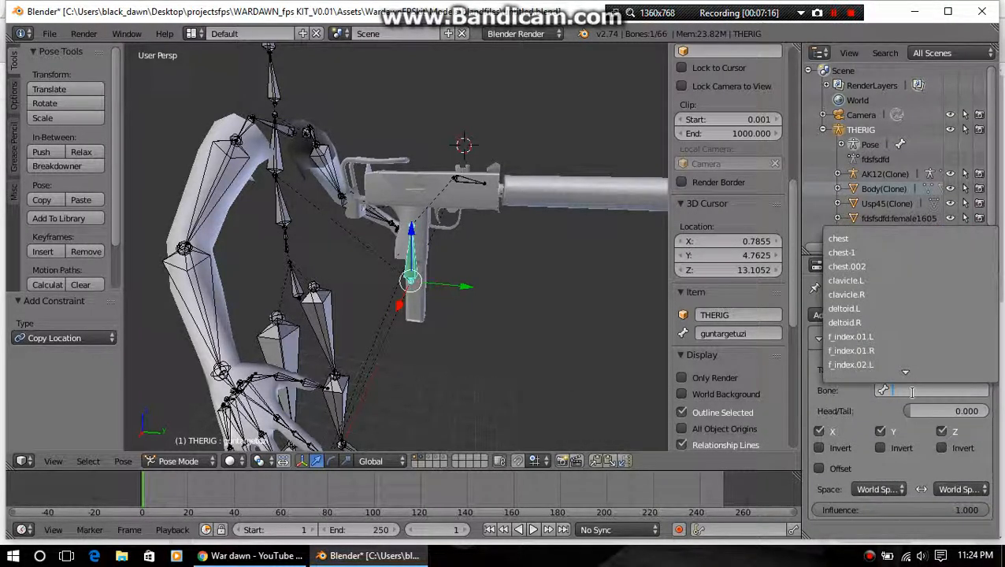
scroll(906, 323, up, 7)
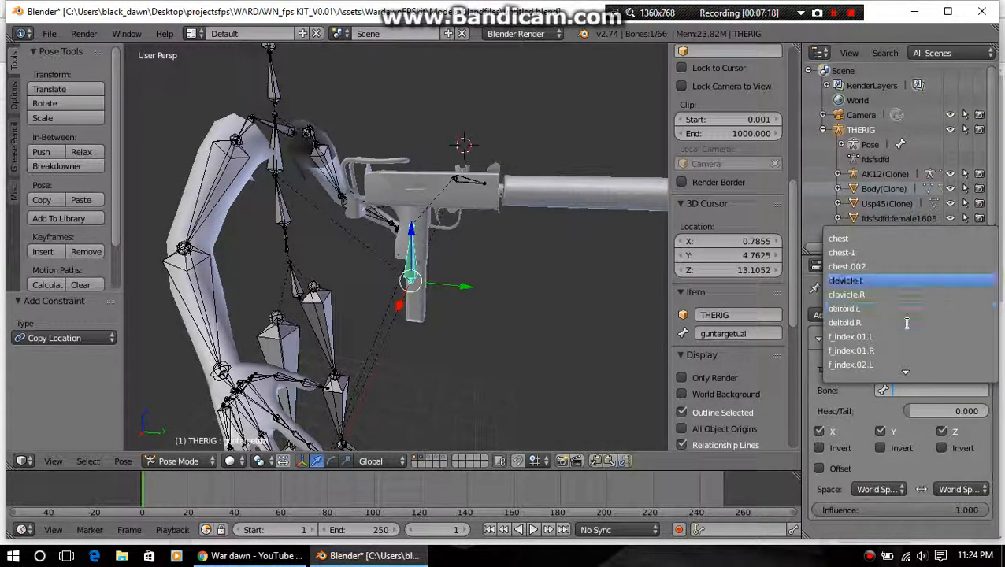
scroll(906, 323, down, 6)
scroll(906, 322, down, 18)
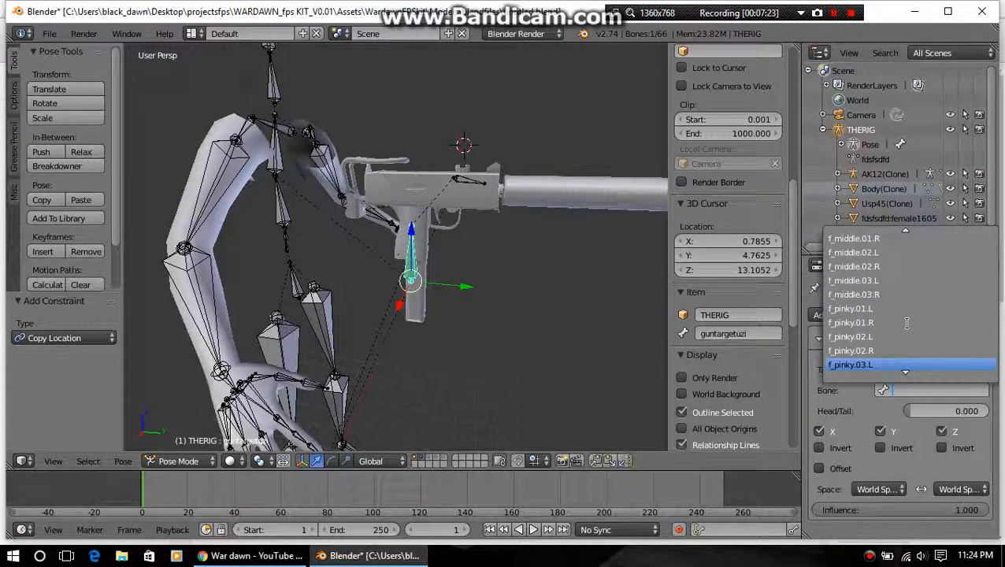
text(hand)
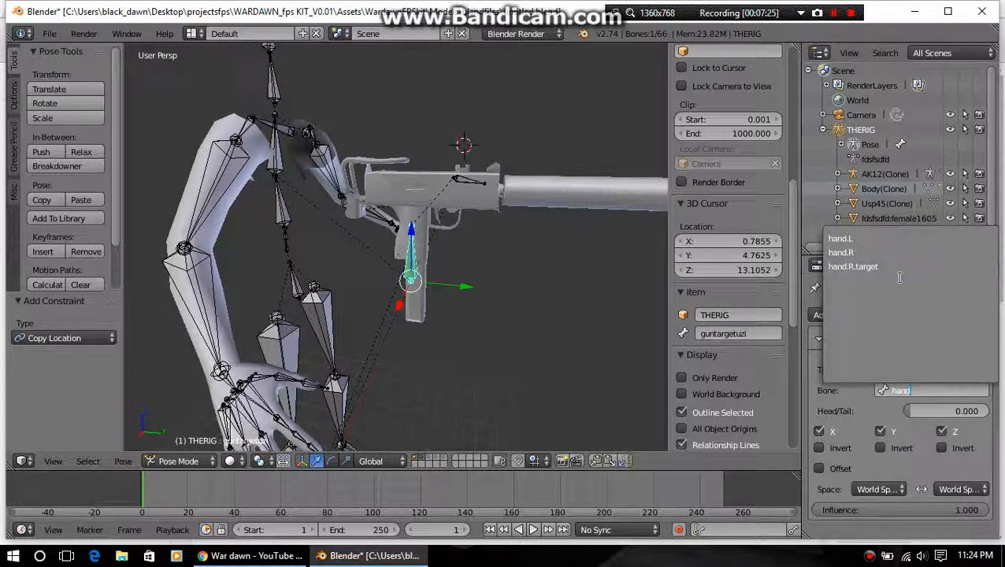
click(892, 265)
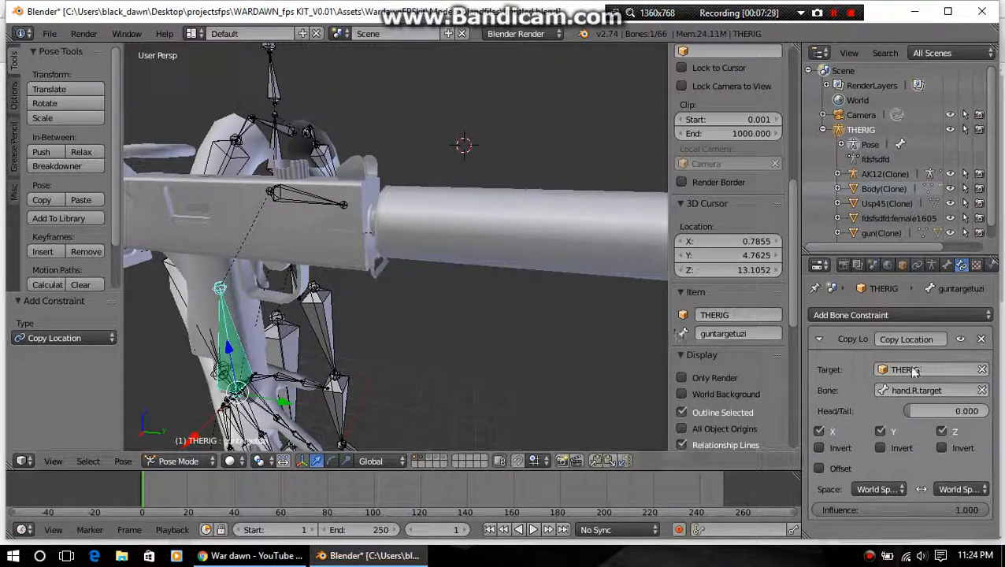
Rotate the hand.R bone about 28.7° around the global X axis to test how the gun follows
scroll(476, 331, down, 4)
scroll(469, 325, up, 3)
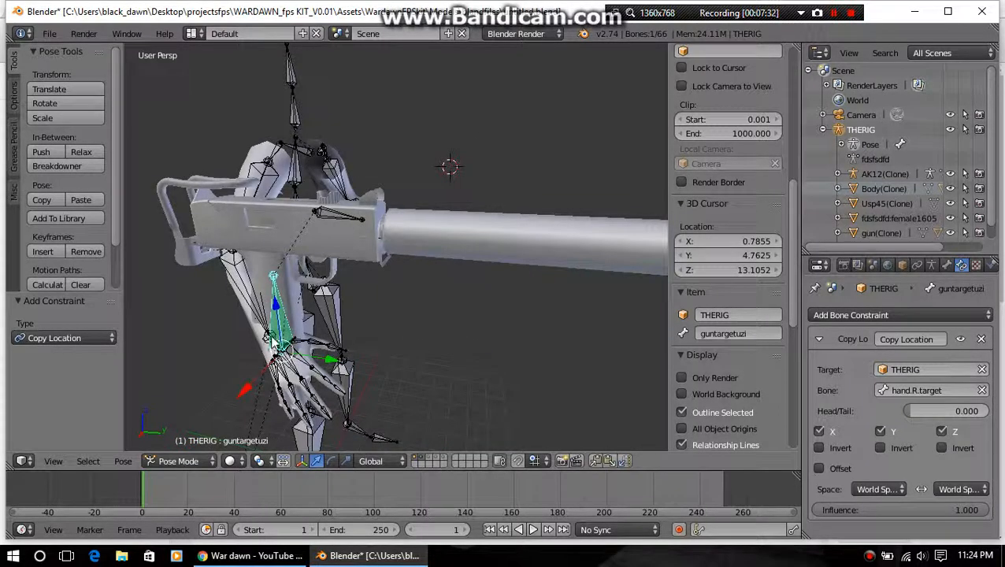
middle_drag(272, 348, 326, 355)
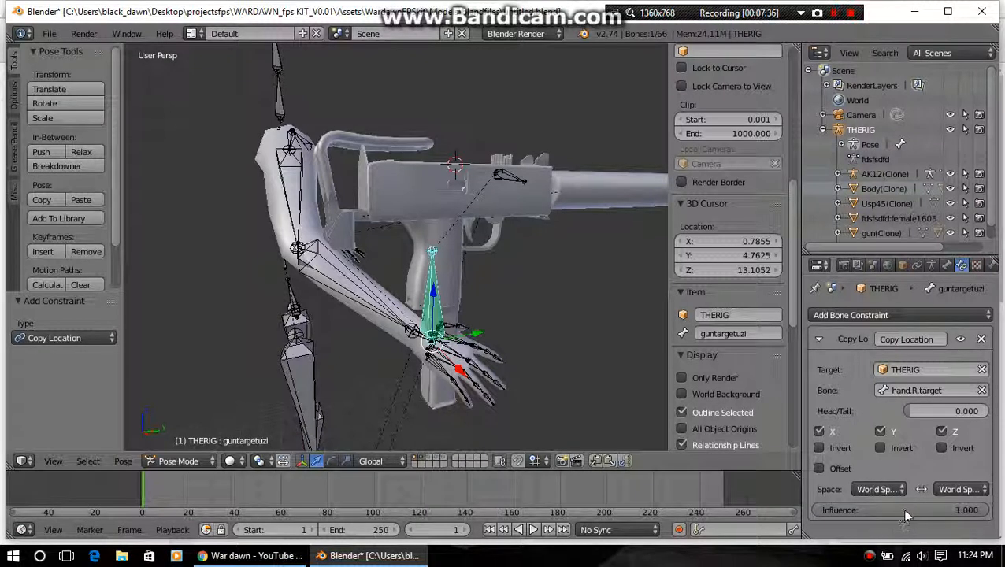
right_click(415, 345)
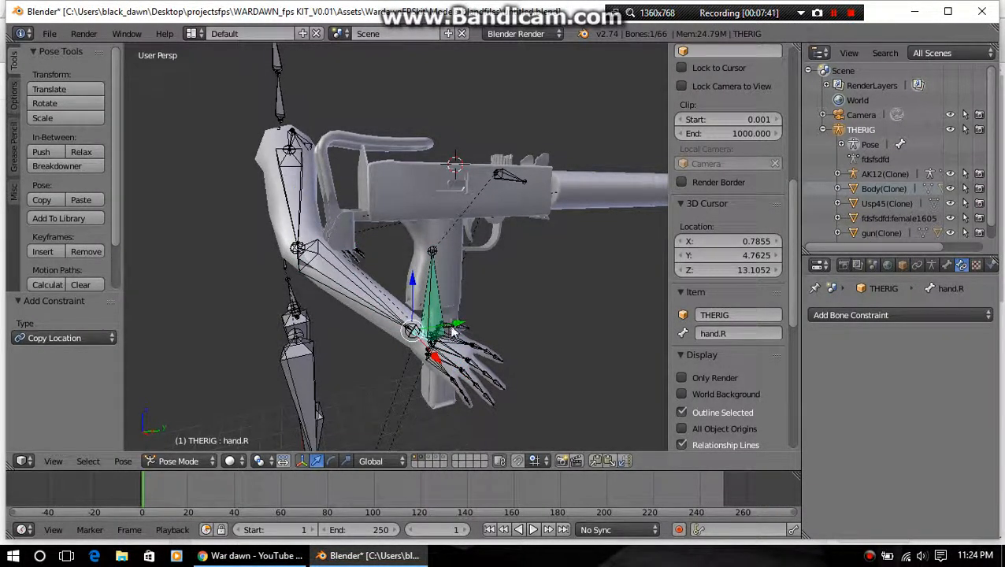
click(332, 460)
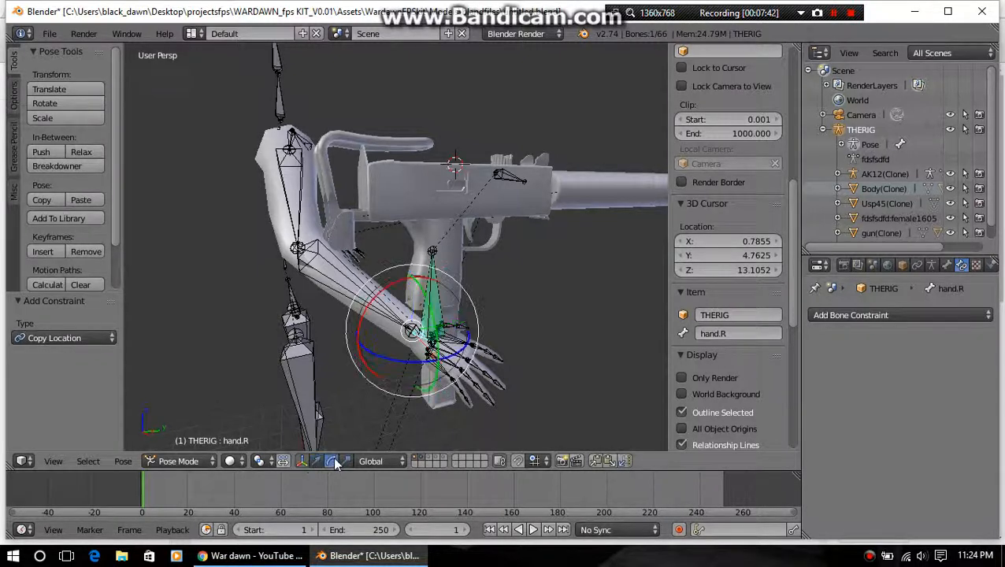
drag(400, 285, 379, 290)
Remove the Copy Location constraint from the guntargetuzi bone
right_click(439, 299)
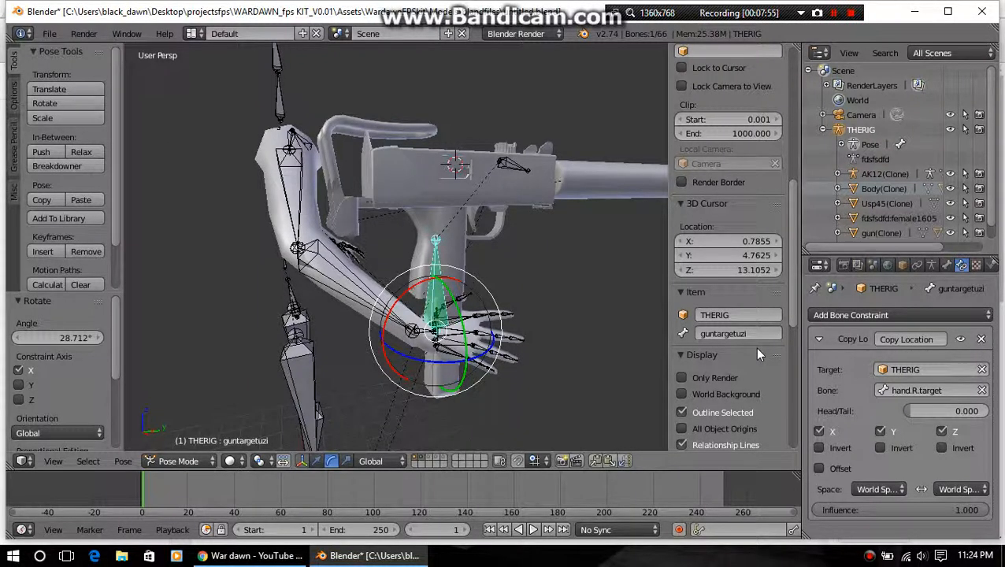
click(932, 338)
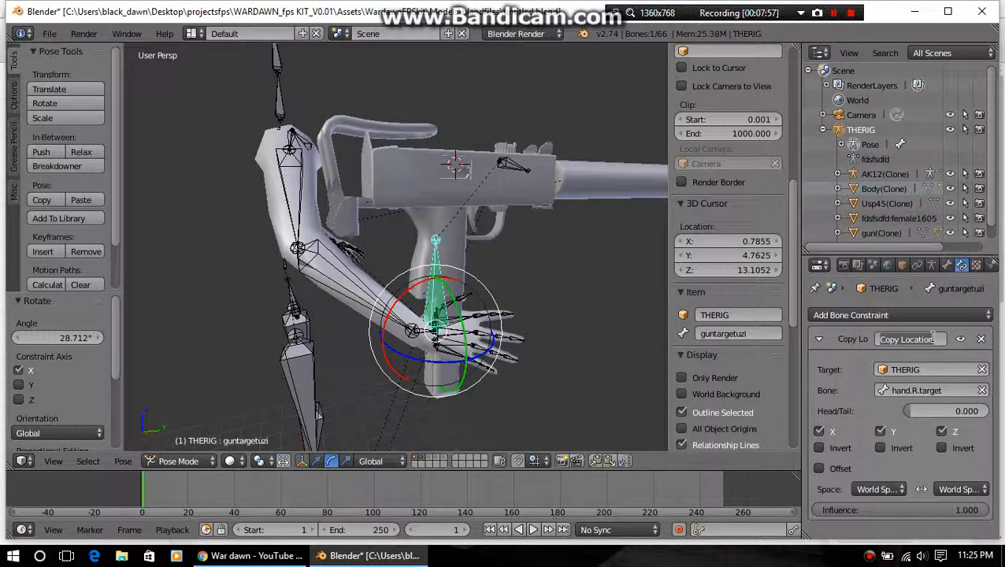
click(936, 339)
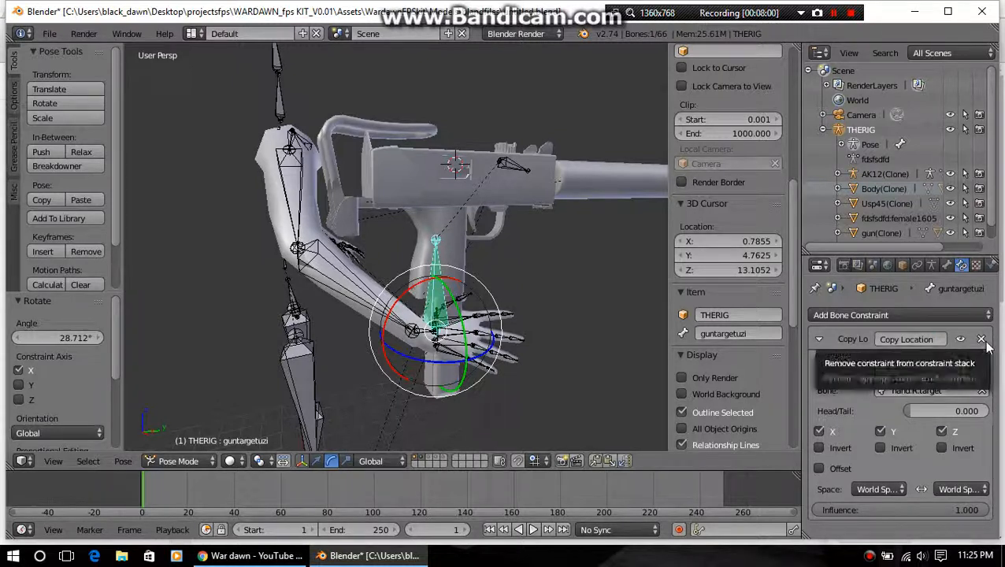
click(981, 338)
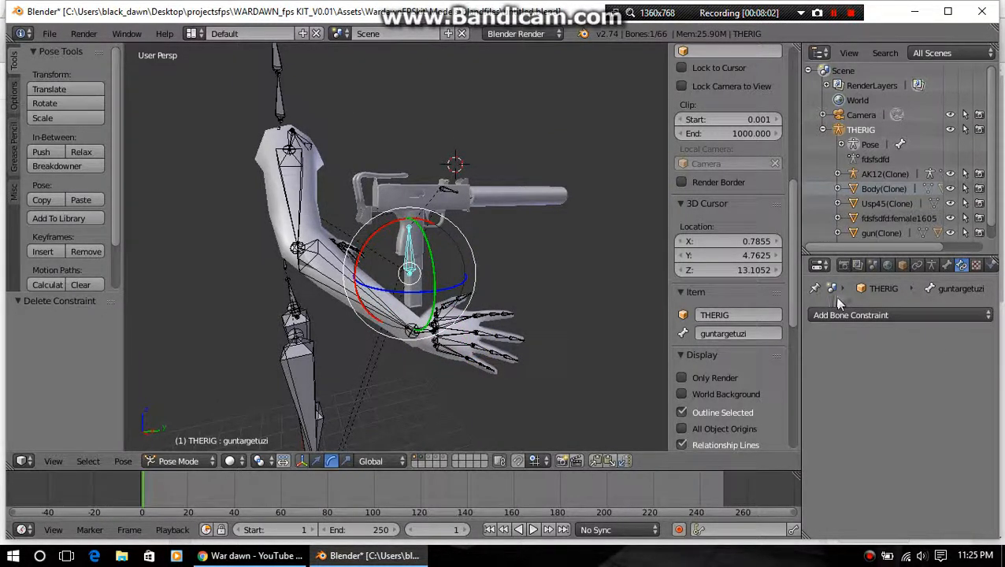
Add a Copy Transforms constraint to the guntargetuzi bone with World Space as its target space
middle_drag(544, 295, 445, 323)
click(893, 315)
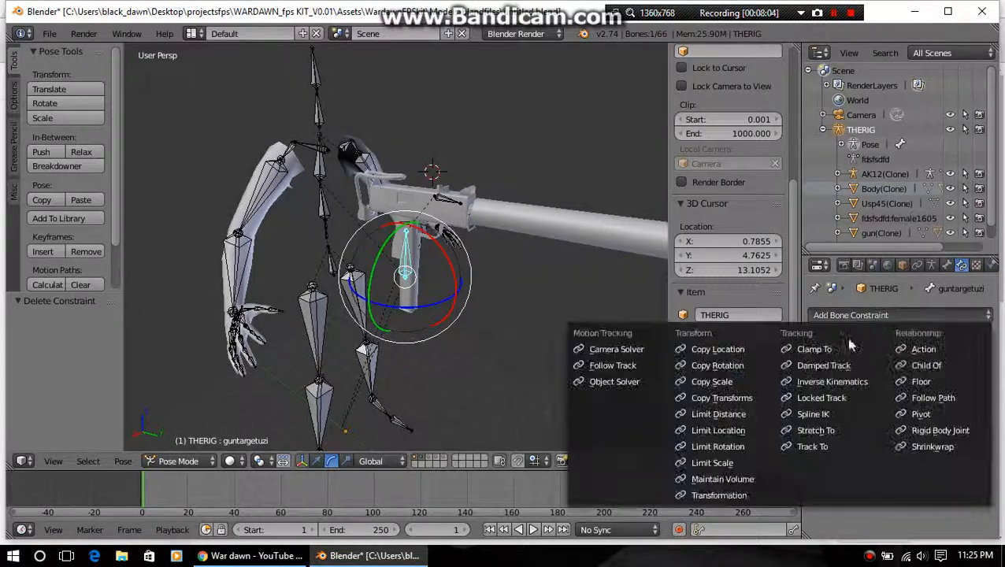
click(753, 397)
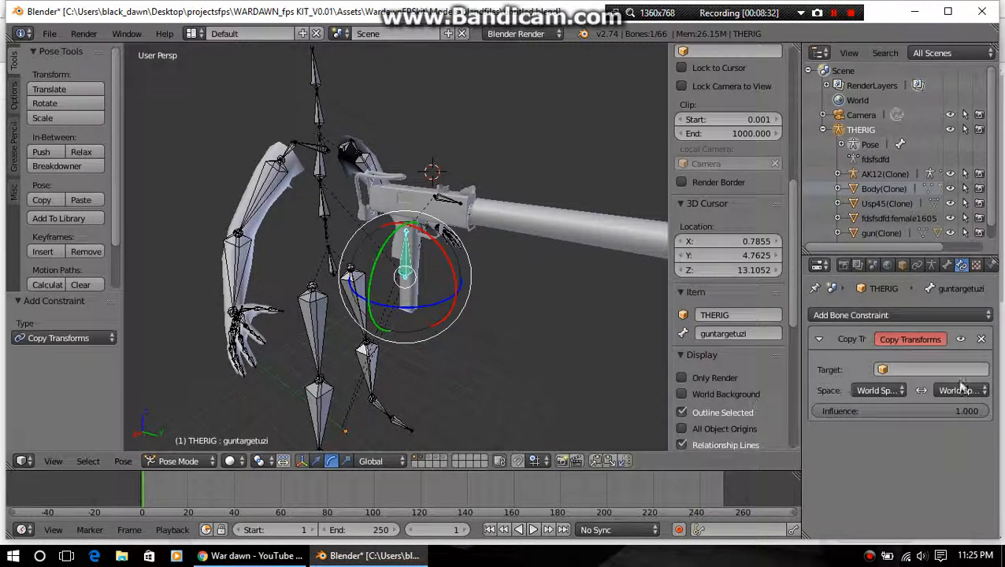
click(882, 391)
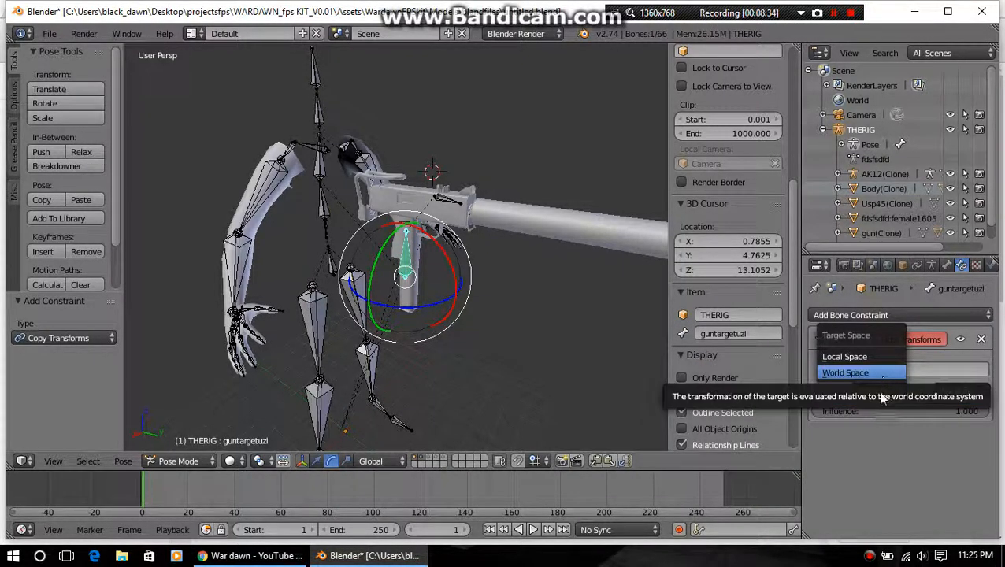
click(879, 377)
Set the Copy Transforms constraint's target to the THERIG armature and its bone to hand.R.target
click(893, 369)
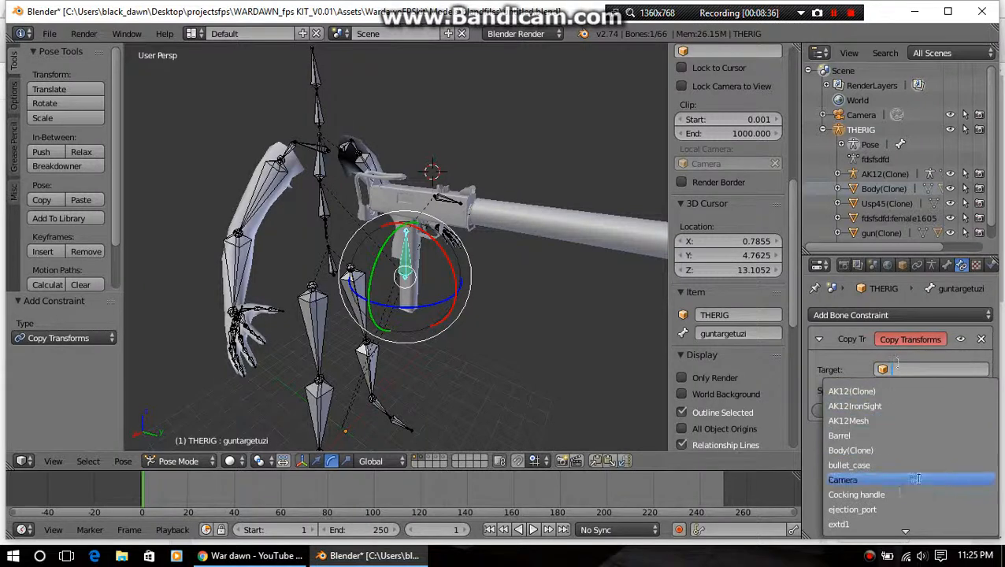
scroll(896, 464, down, 9)
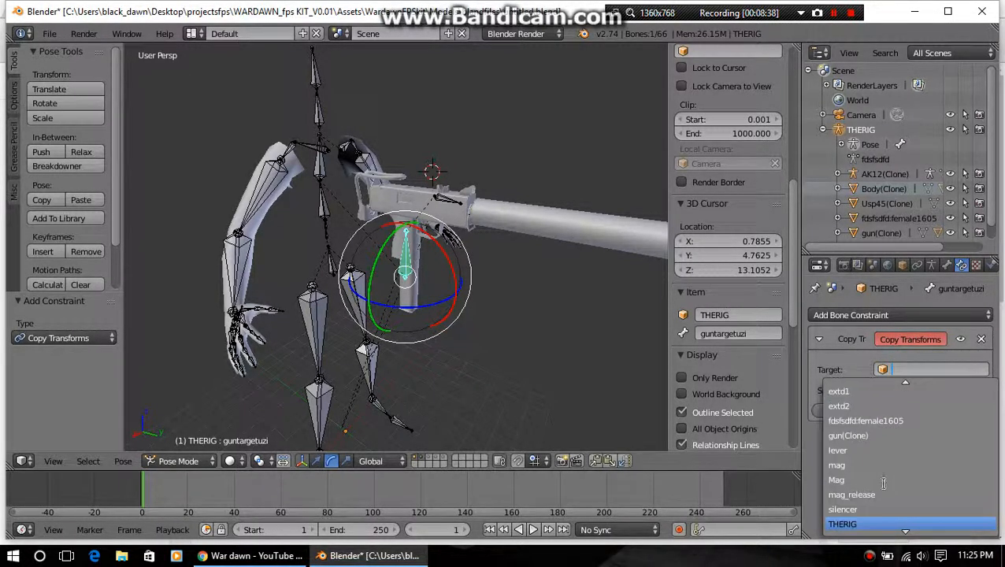
click(870, 521)
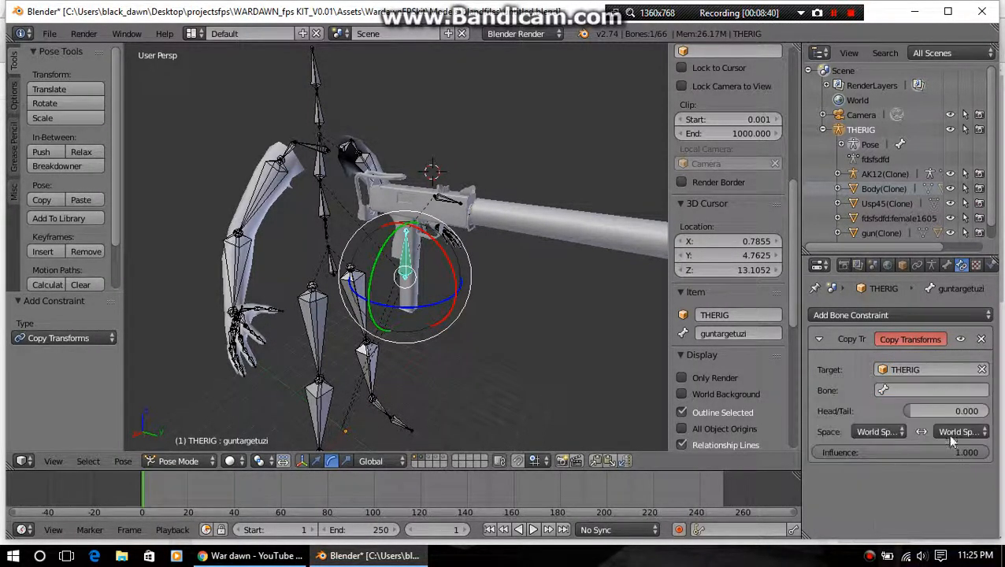
click(907, 391)
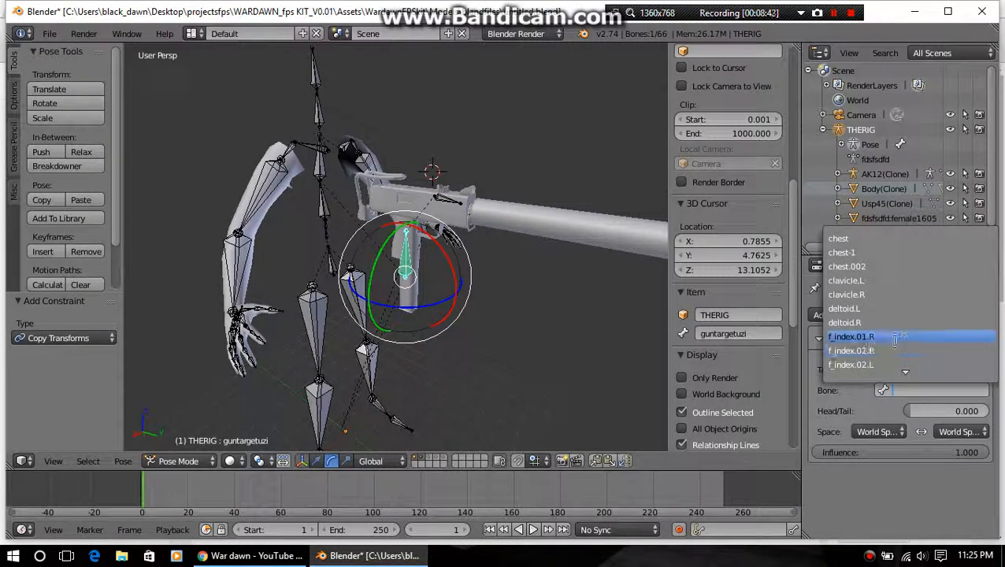
text(h)
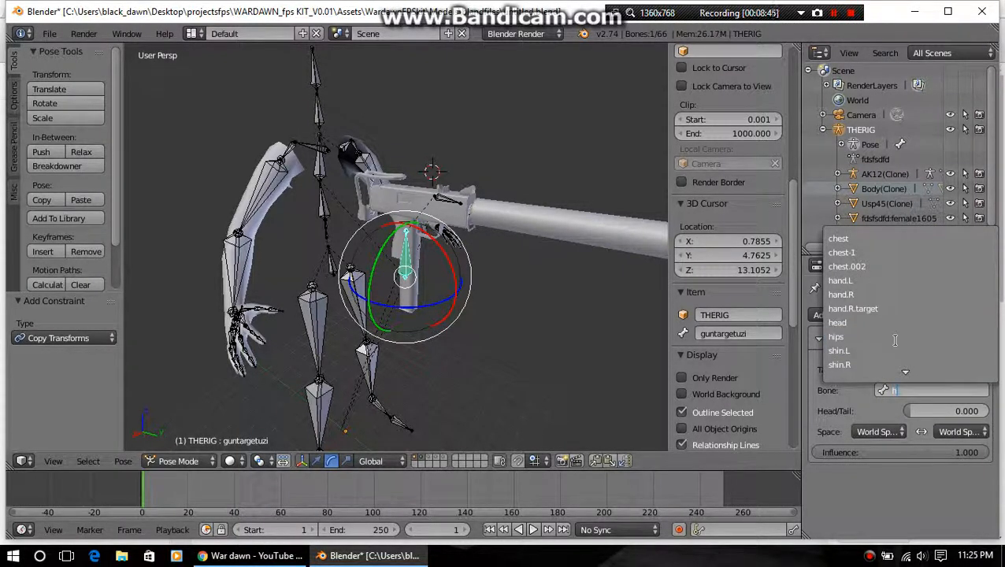
text(an)
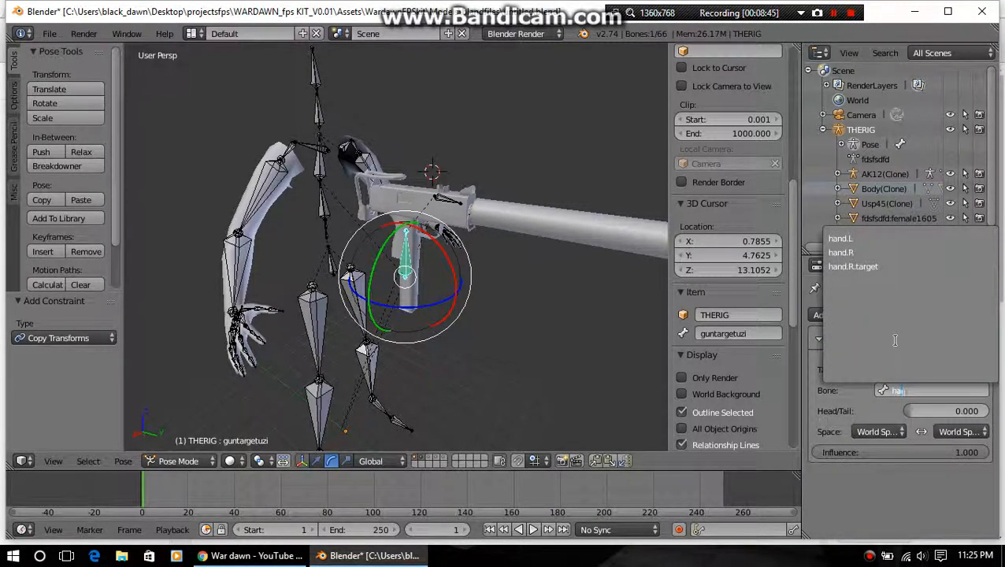
click(892, 271)
Set both the target space and the owner space of guntargetuzi's Copy Transforms constraint to Pose Space
middle_drag(451, 296, 498, 300)
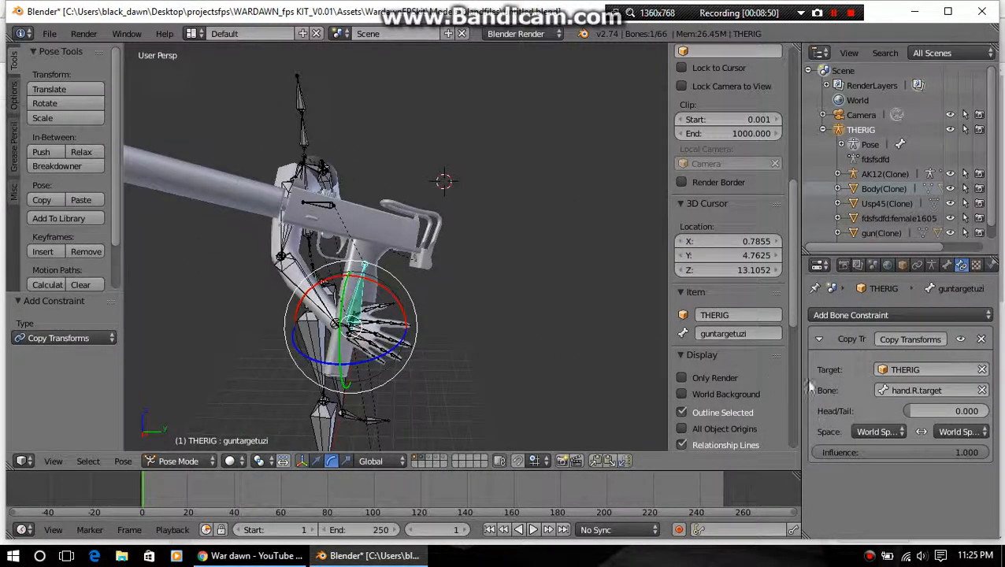
click(875, 430)
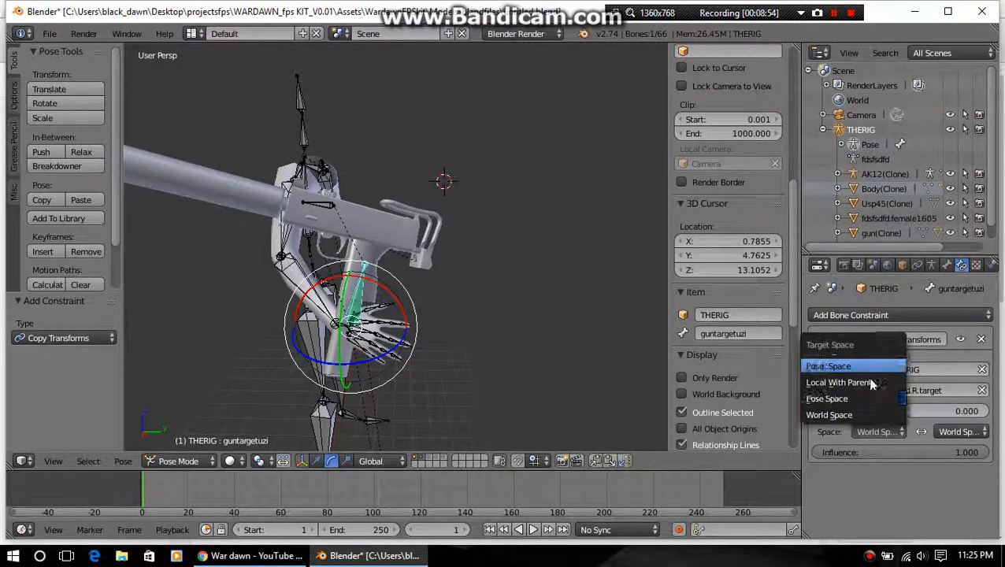
click(866, 398)
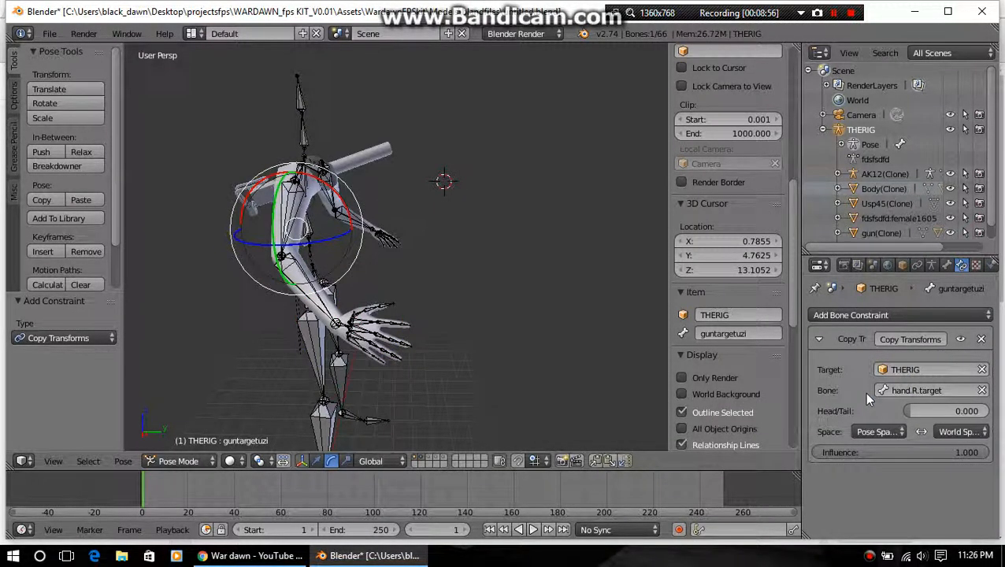
click(961, 432)
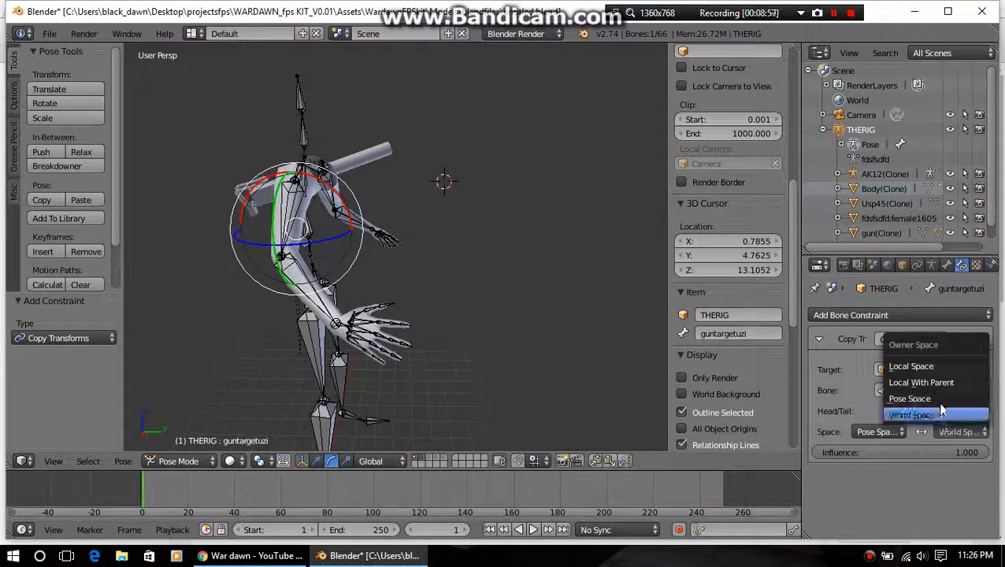
click(942, 400)
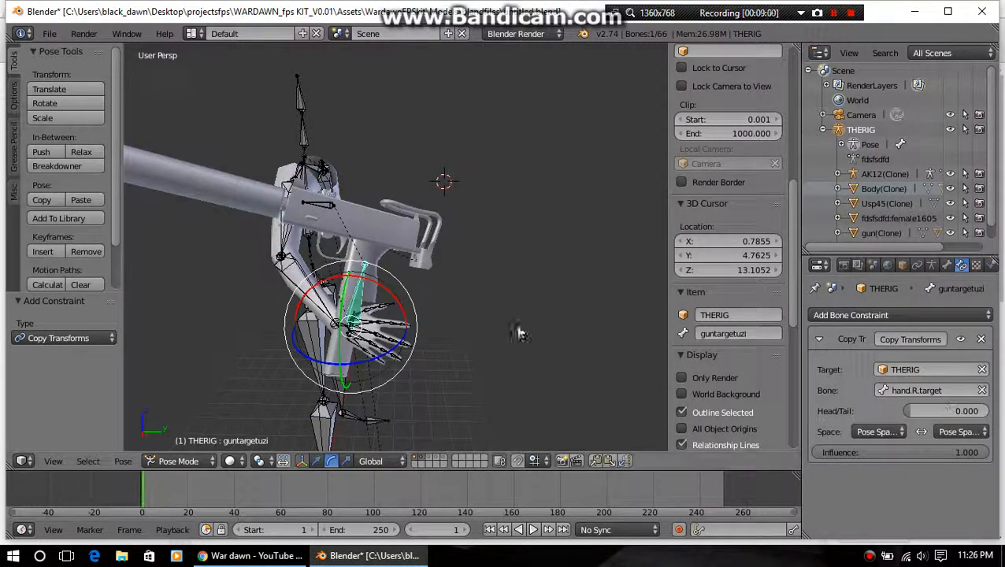
Rotate the forearm.R bone about -6.2° around the global X axis to test how the gun follows the hand
right_click(345, 331)
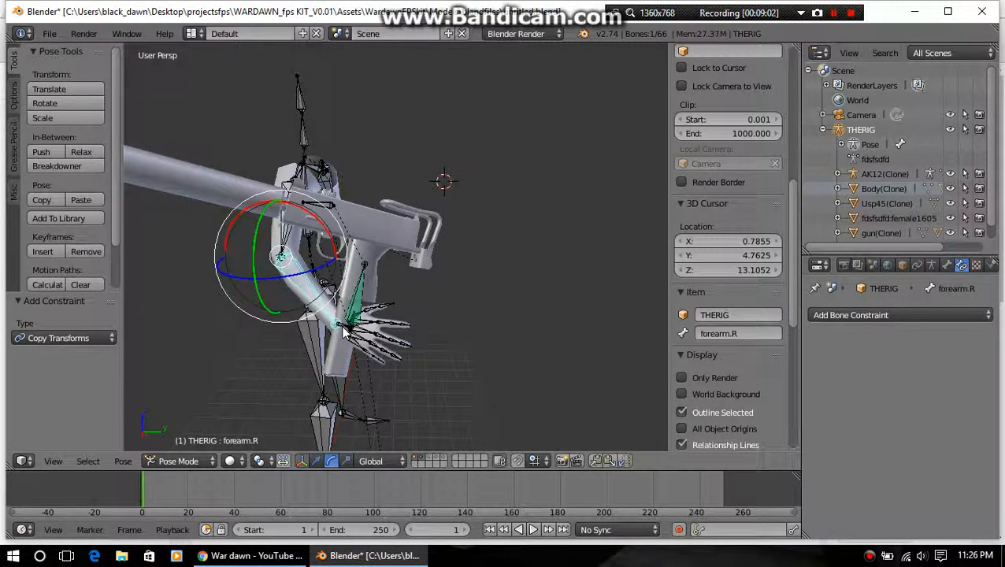
right_click(346, 330)
right_click(347, 331)
drag(309, 217, 340, 148)
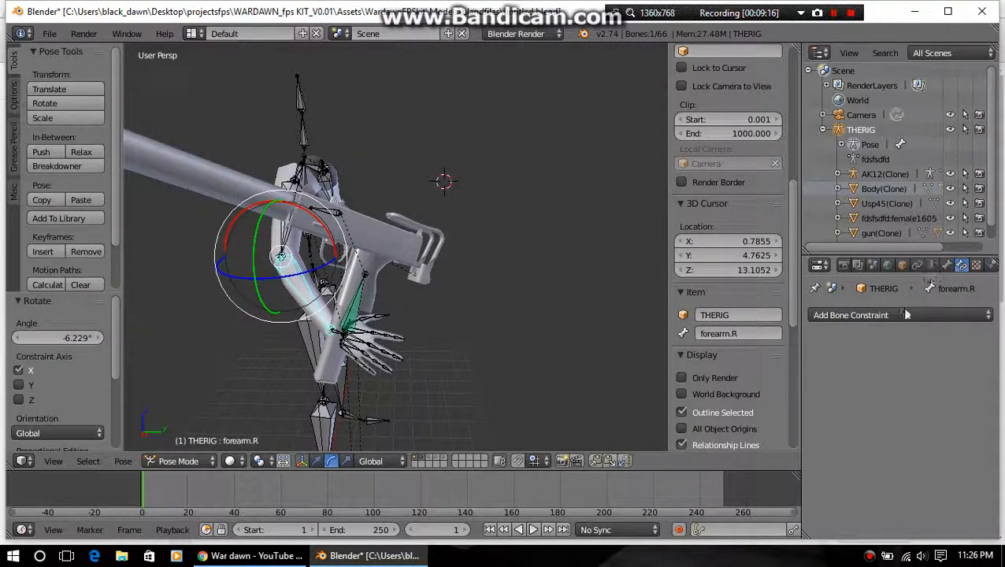
Reduce the influence of the guntargetuzi bone's Copy Transforms constraint to 0
right_click(351, 325)
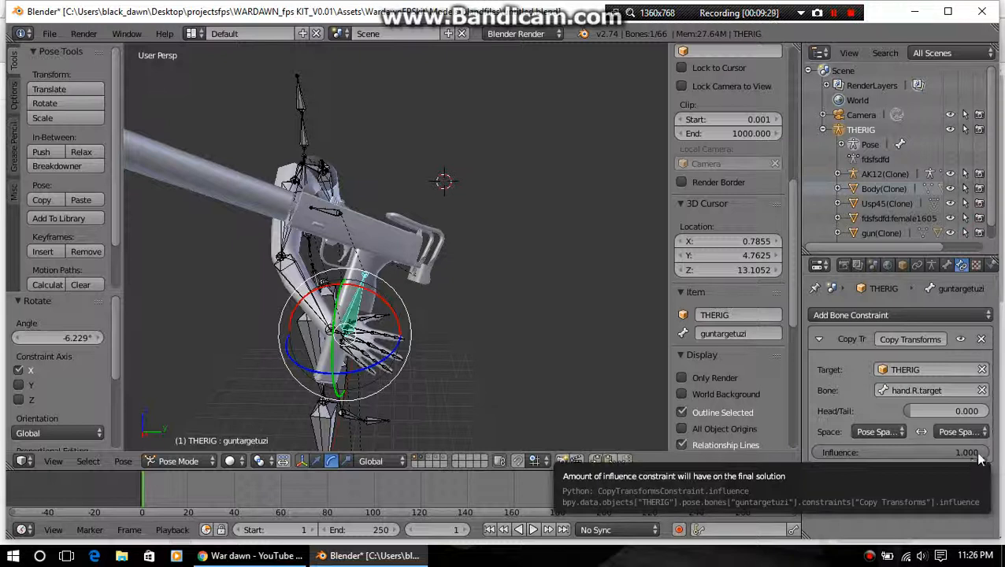
drag(984, 452, 813, 452)
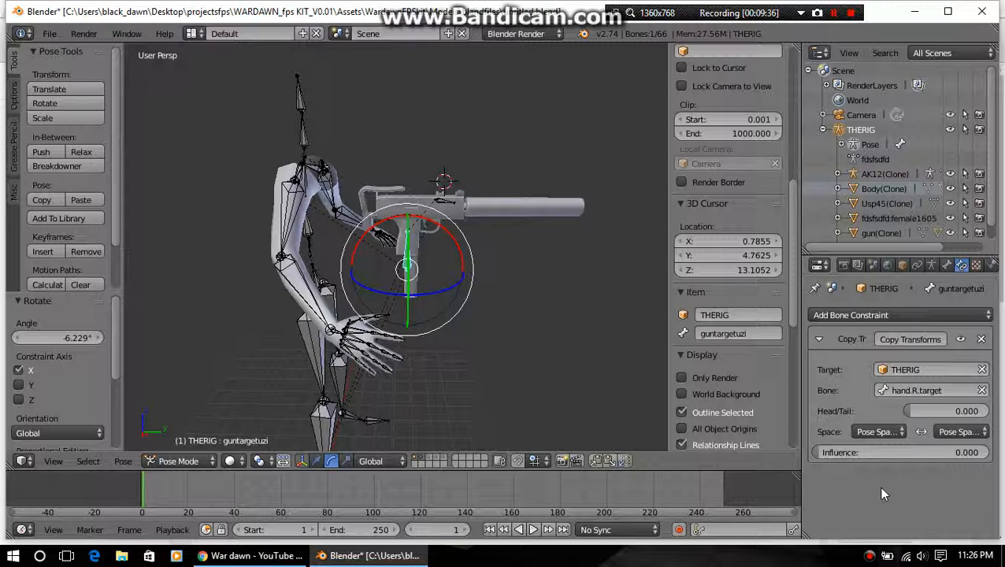
mouse_move(831, 456)
mouse_down()
mouse_move(976, 455)
mouse_move(819, 454)
mouse_up()
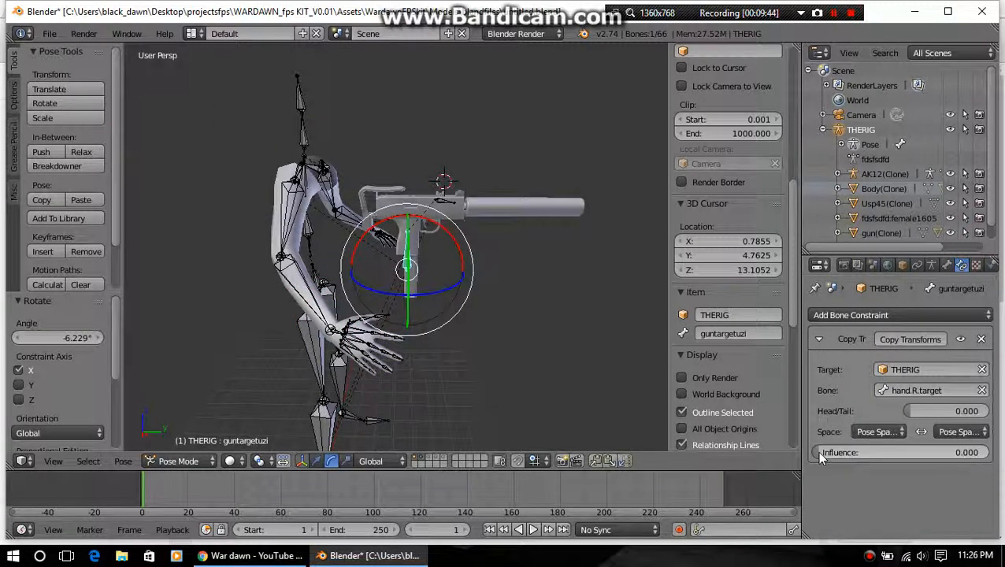